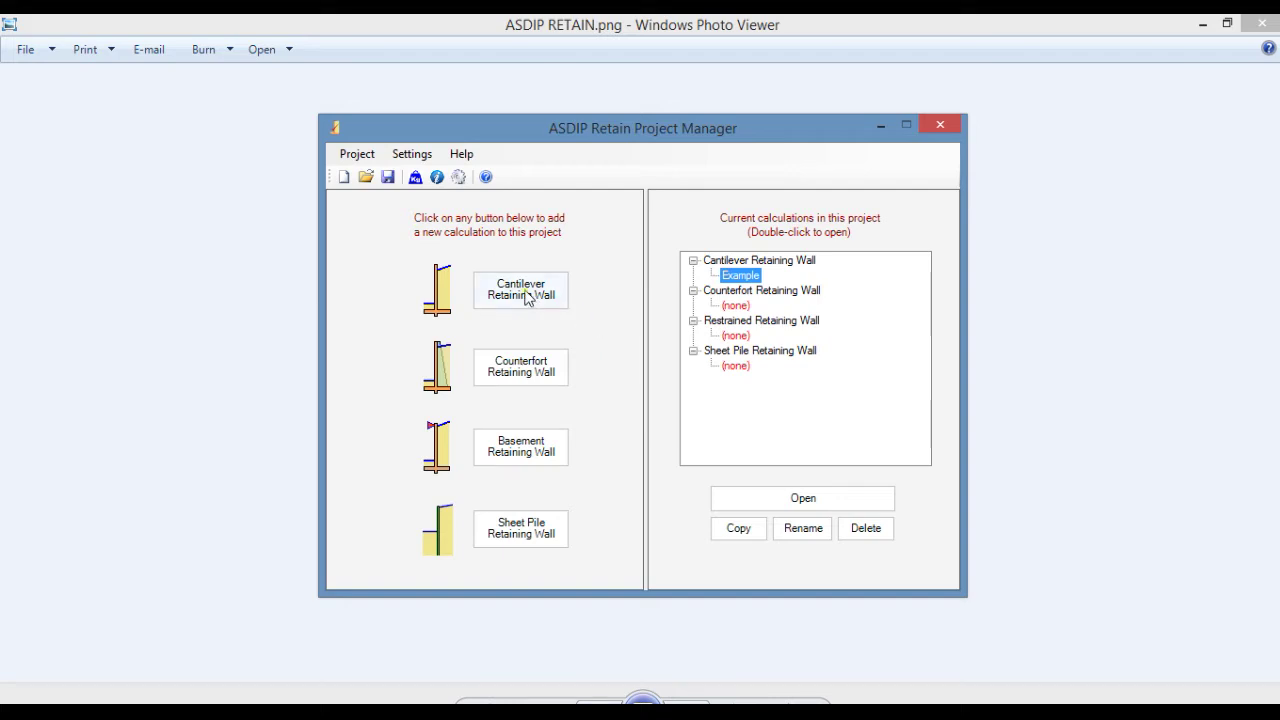
Open the Example cantilever retaining wall calculation and review its stem, footing, and backfill and cover geometry
double_click(736, 277)
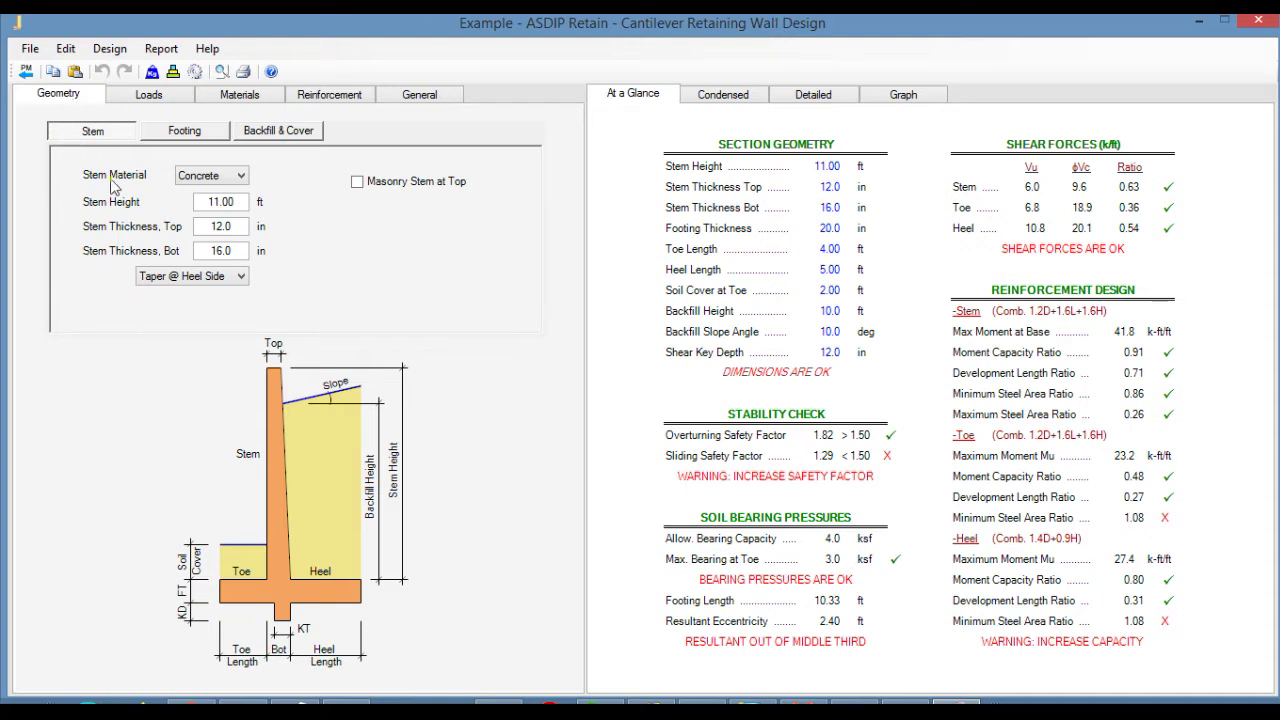
left_click(181, 137)
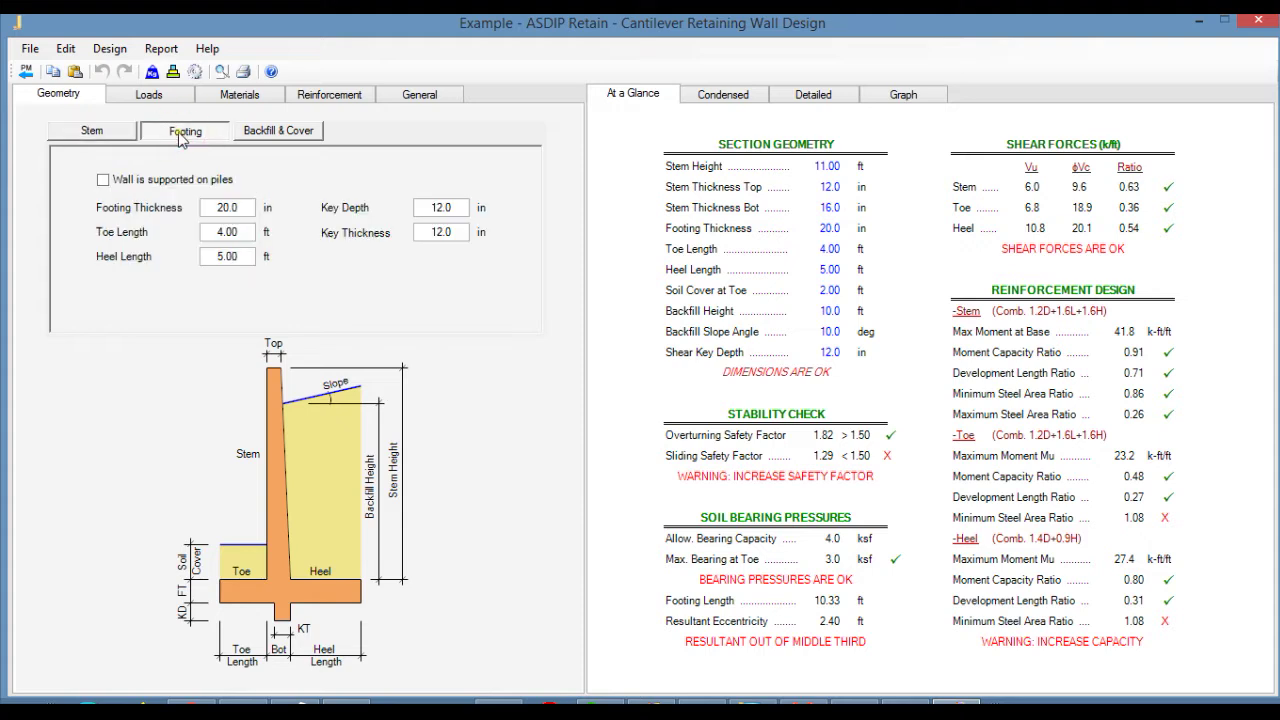
left_click(297, 138)
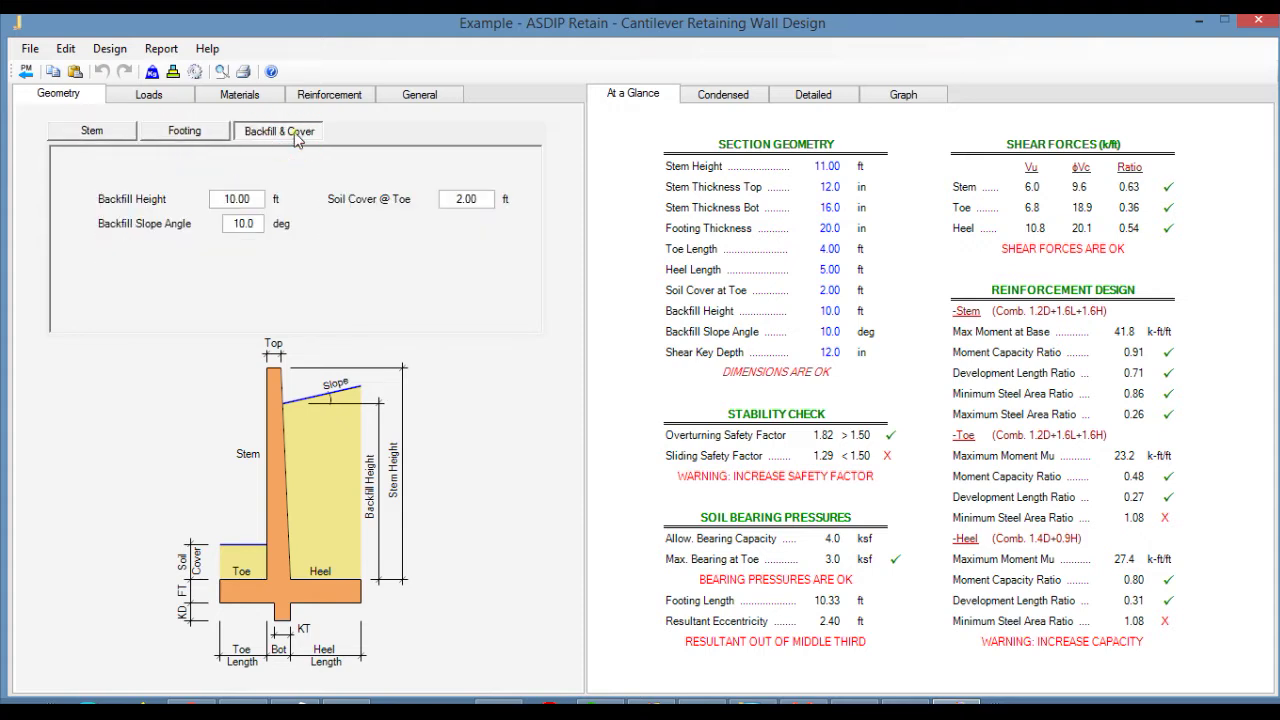
Review the wall's backfill, surcharge, concentrated, wind and seismic load inputs, including the user-defined backfill pressure option
left_click(150, 94)
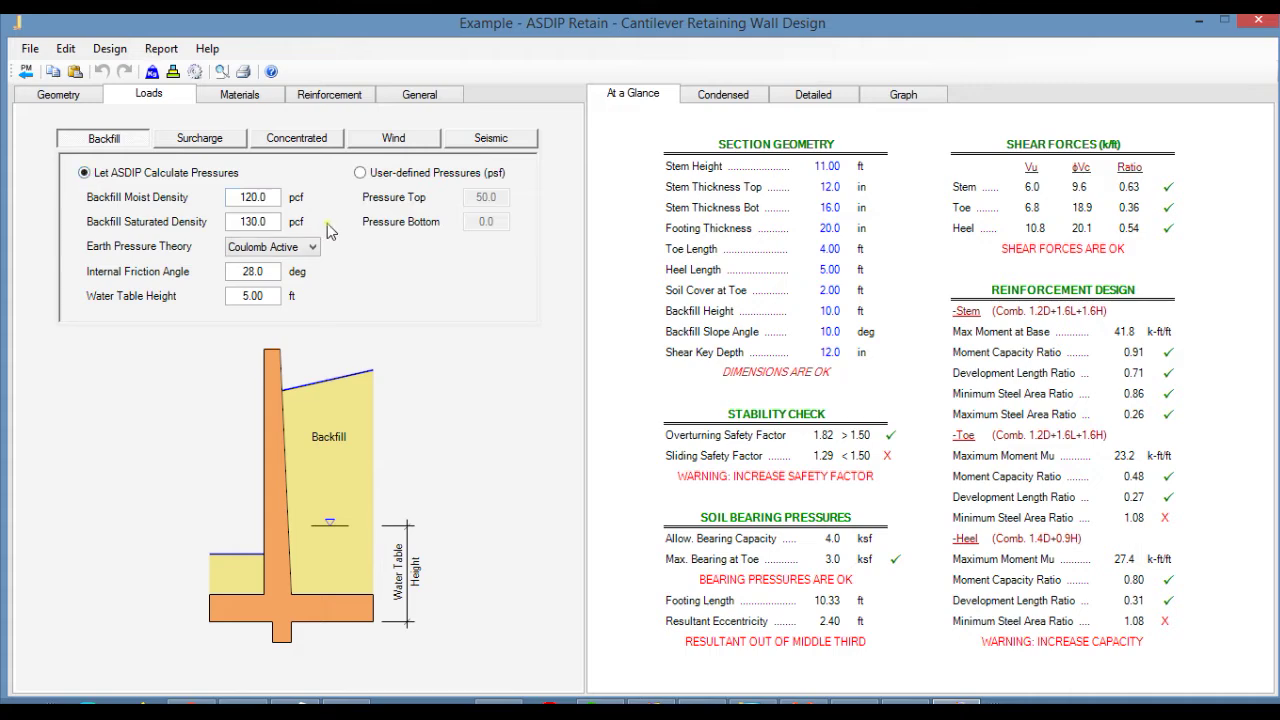
left_click(362, 176)
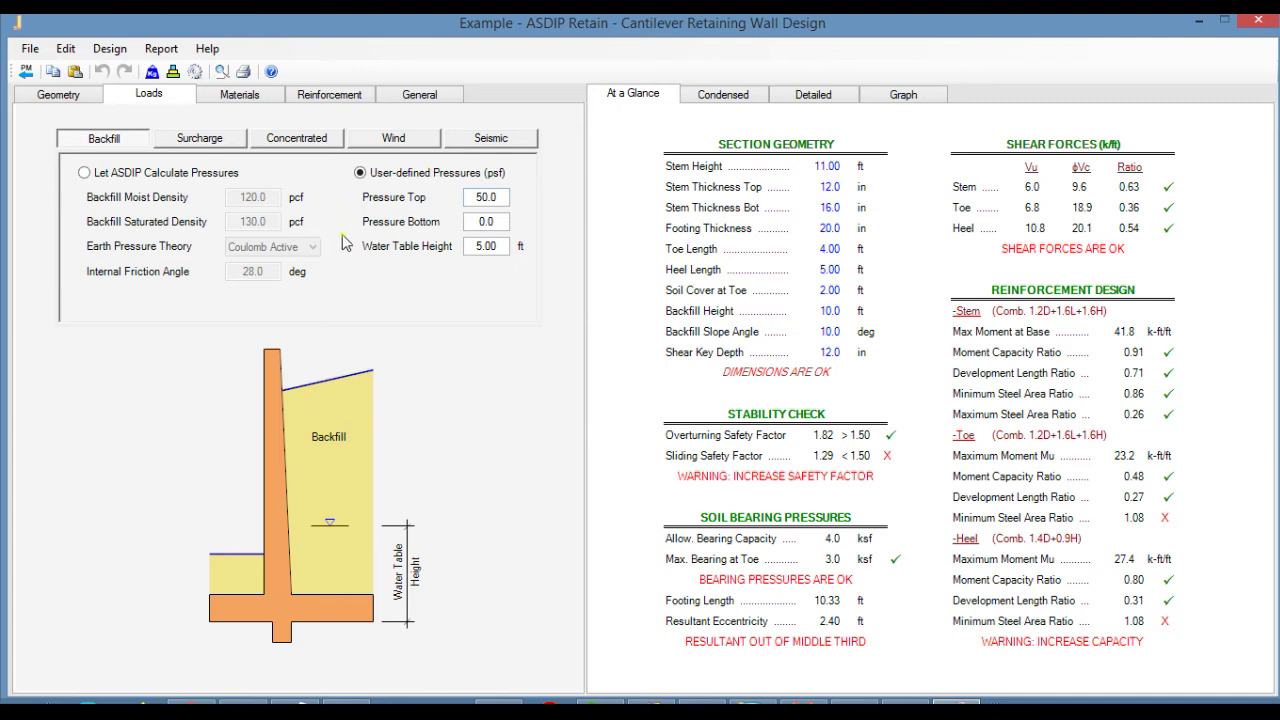
left_click(85, 173)
left_click(203, 142)
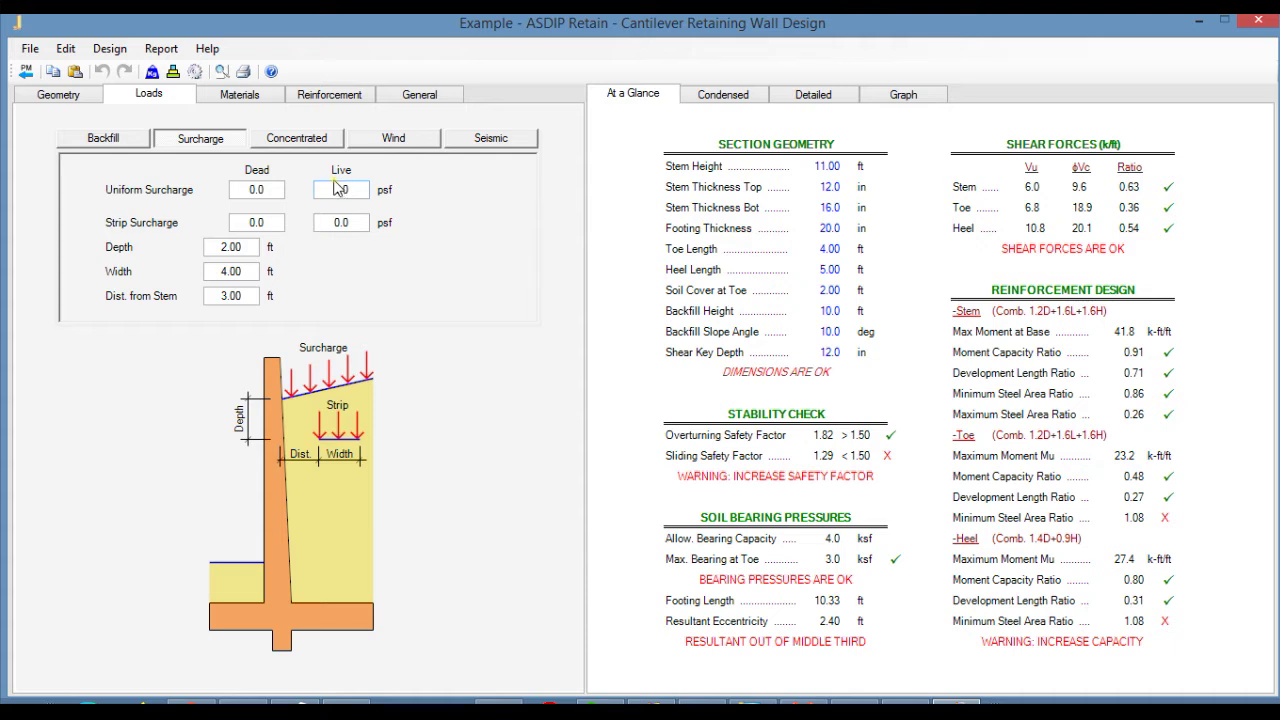
left_click(293, 144)
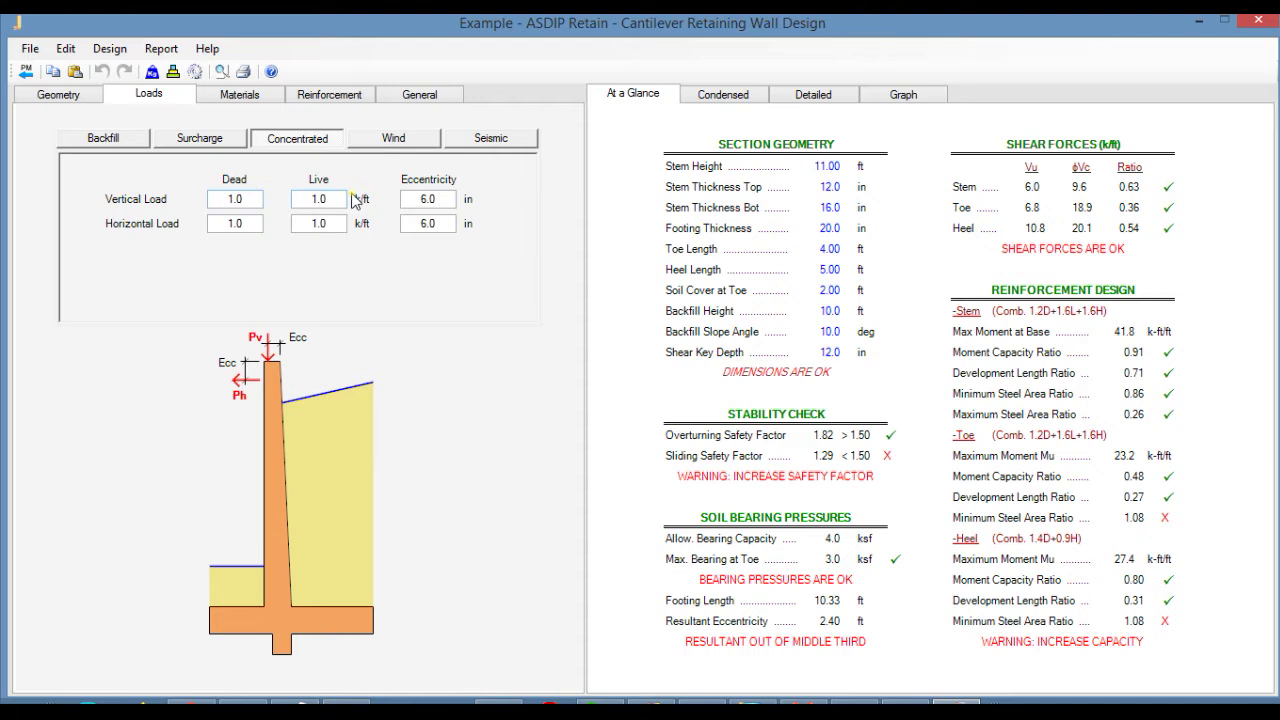
left_click(400, 141)
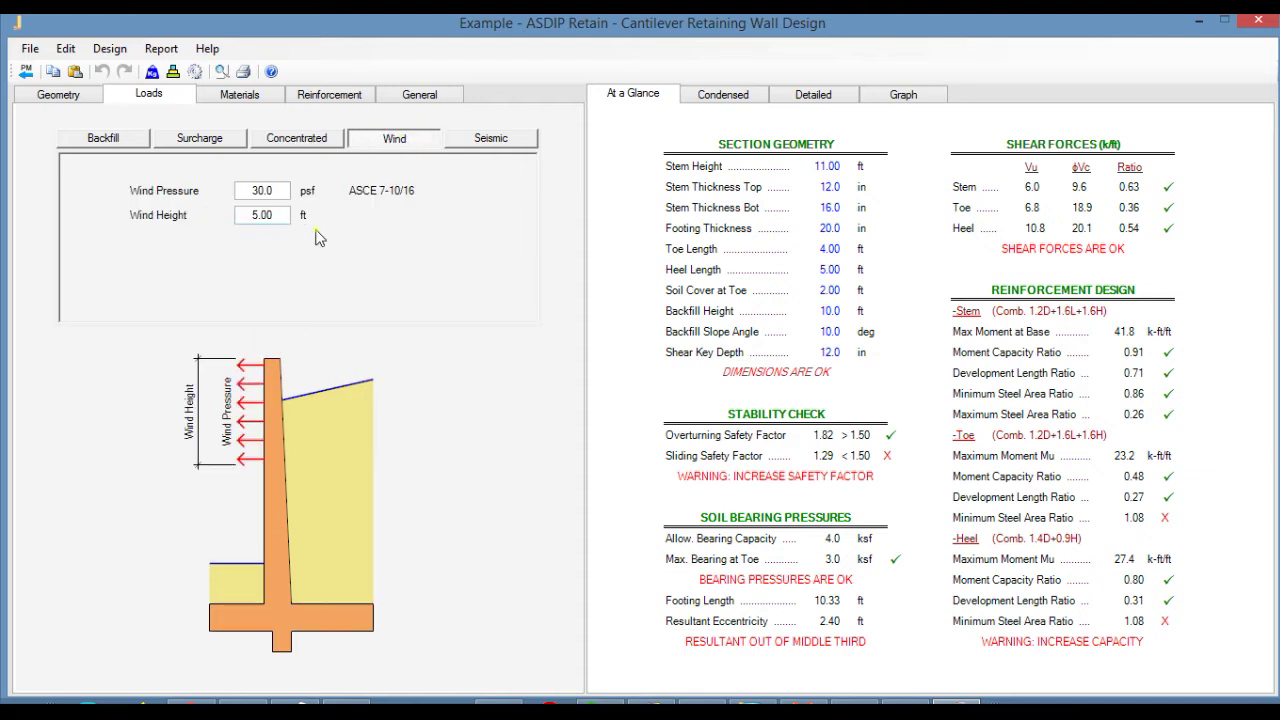
left_click(481, 141)
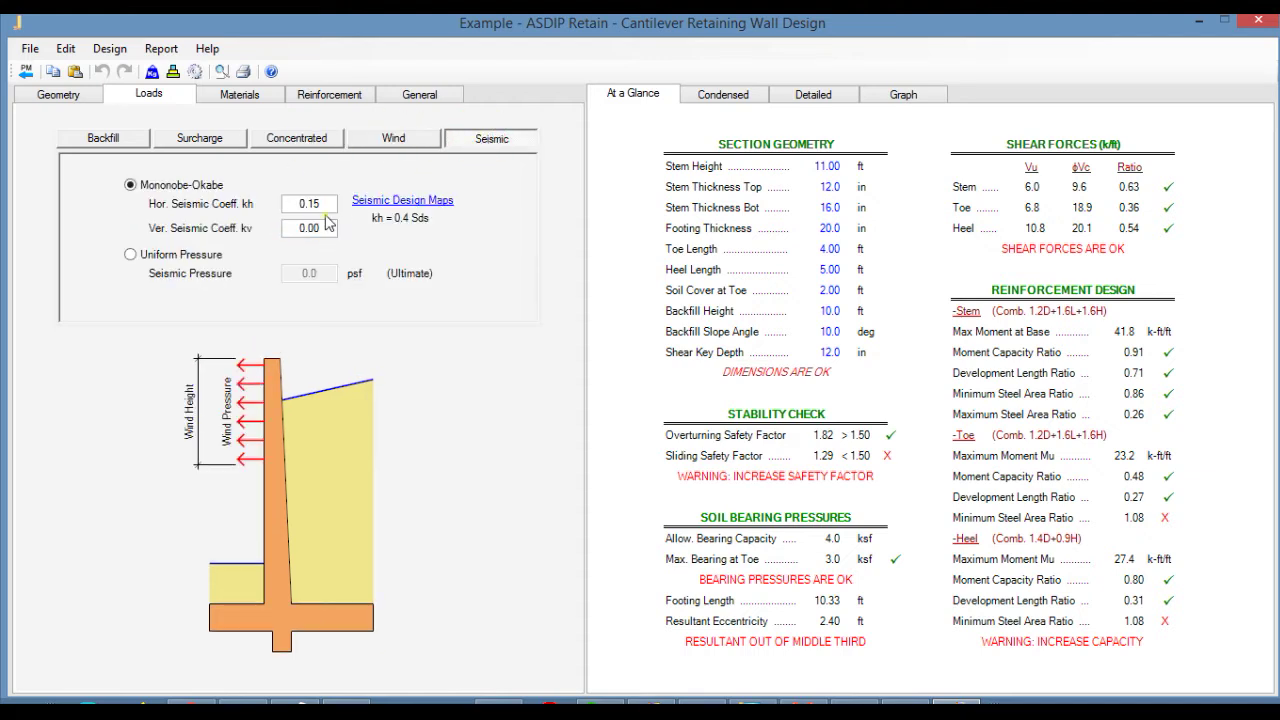
Review the stem, footing and bearing soil materials and the reinforcement settings for the stem, footing and shear key
left_click(245, 93)
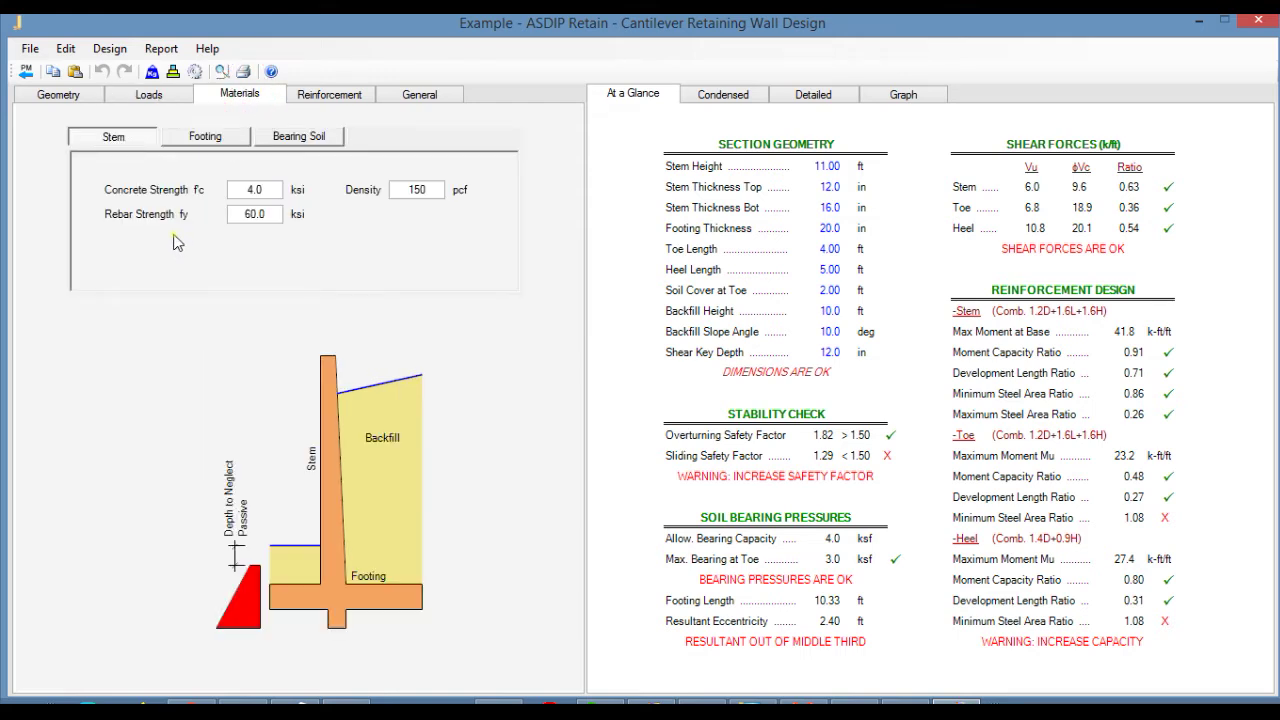
left_click(210, 137)
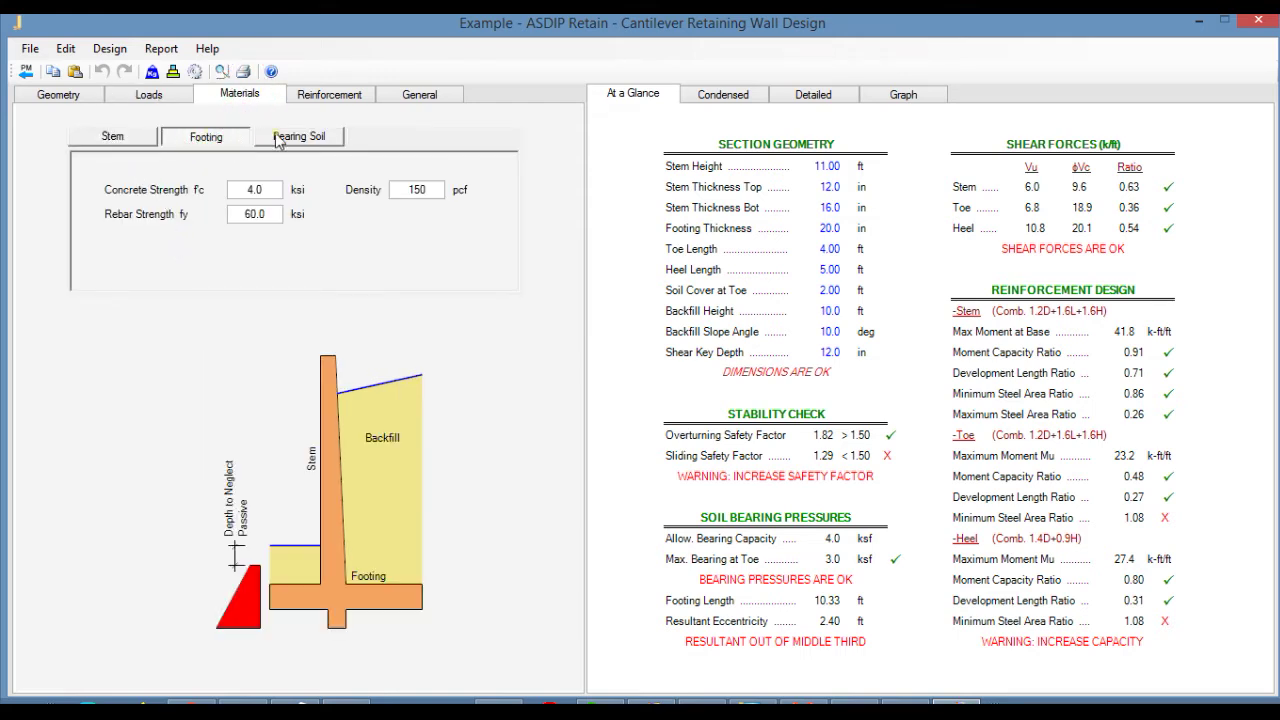
left_click(288, 135)
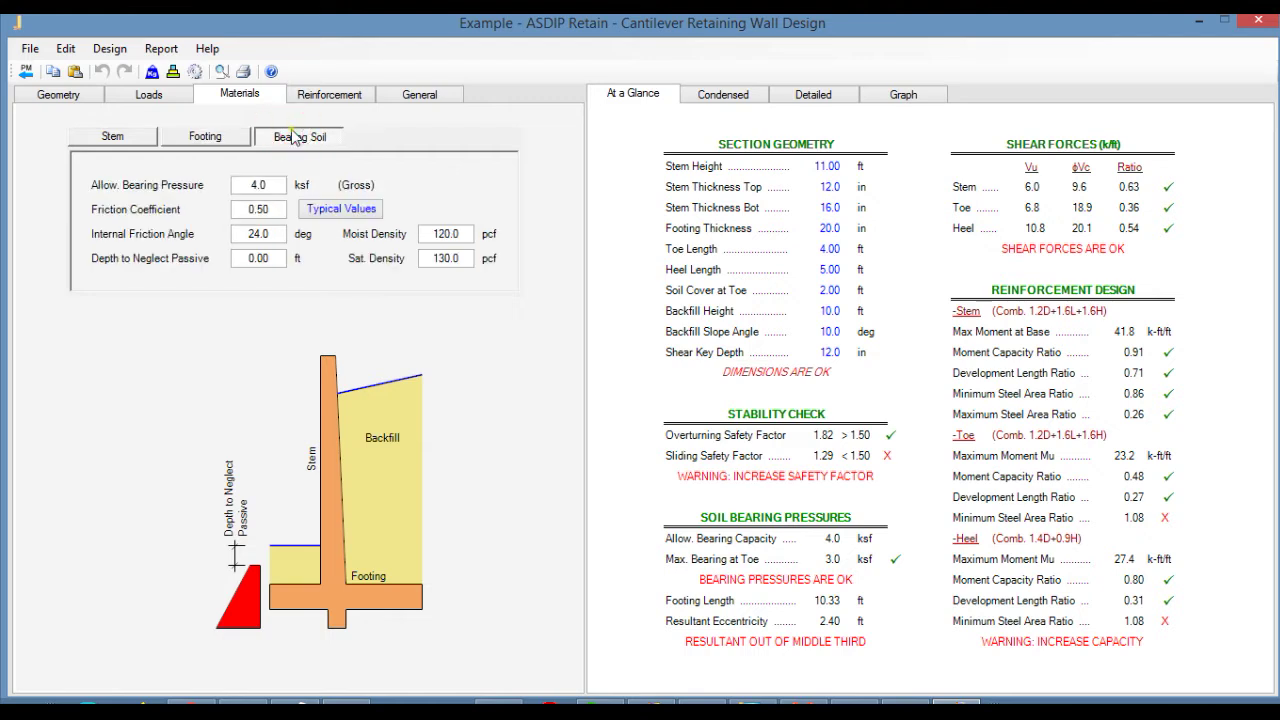
left_click(345, 92)
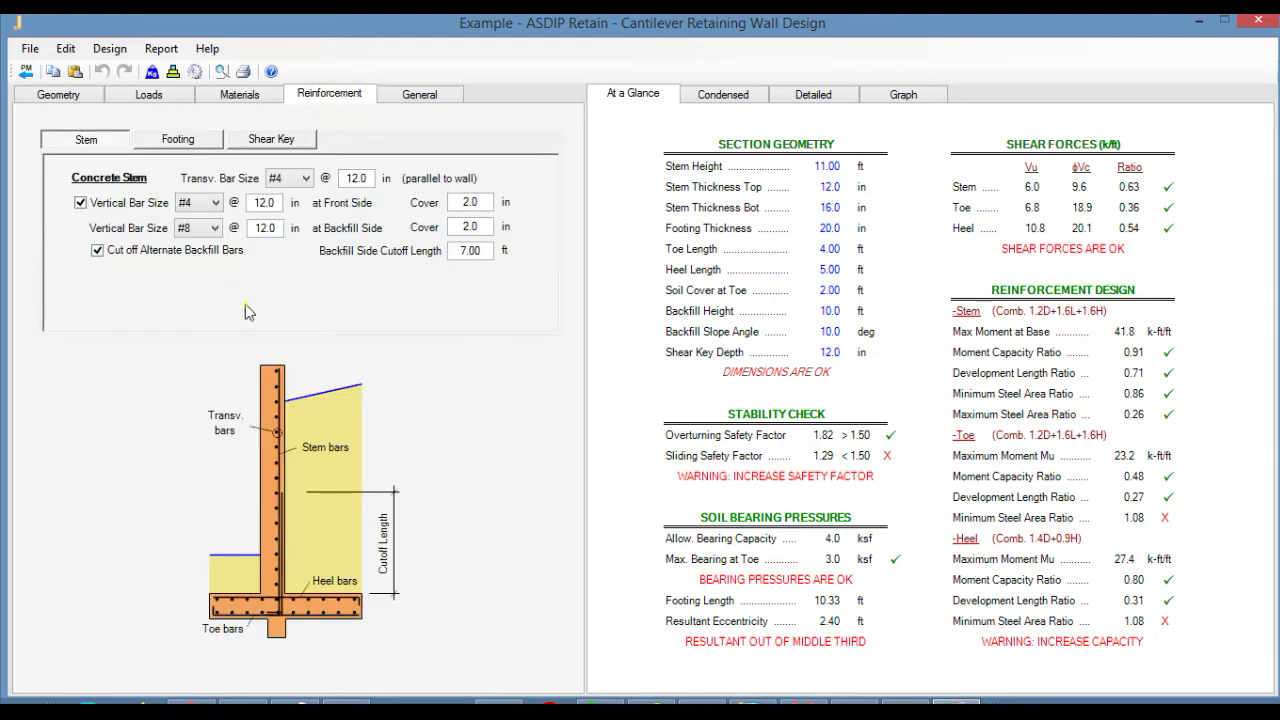
left_click(180, 141)
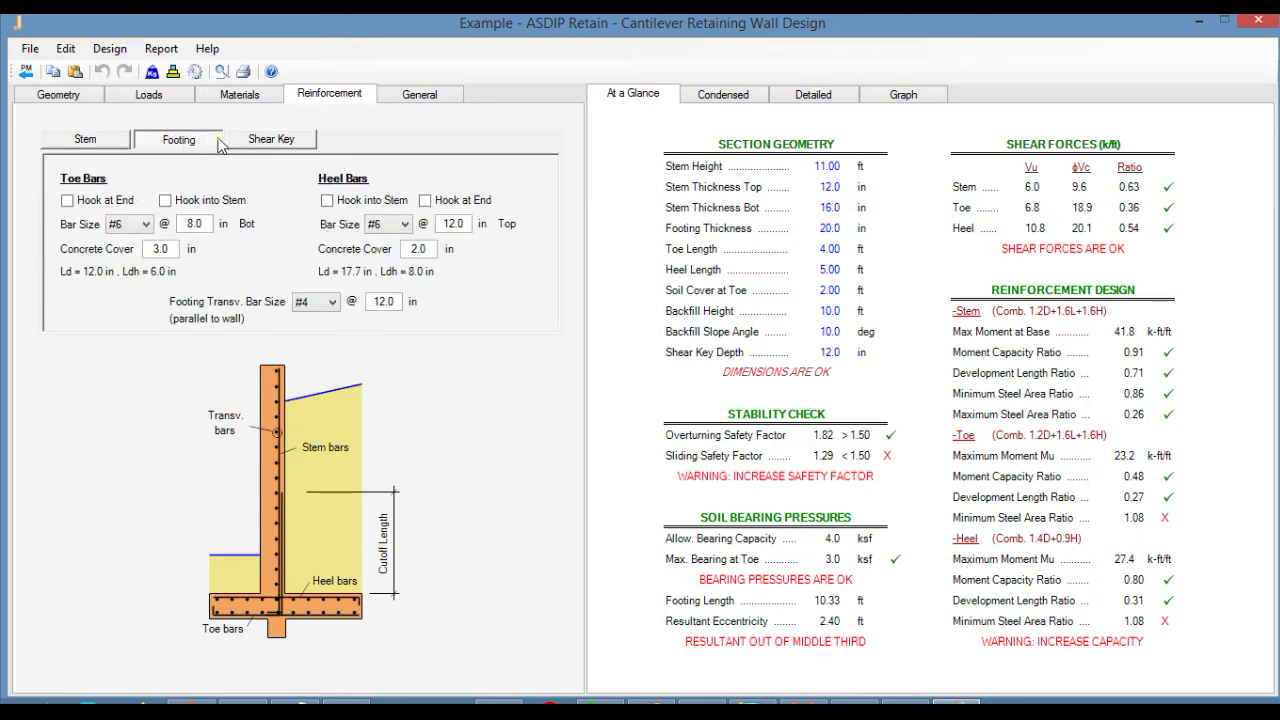
left_click(275, 150)
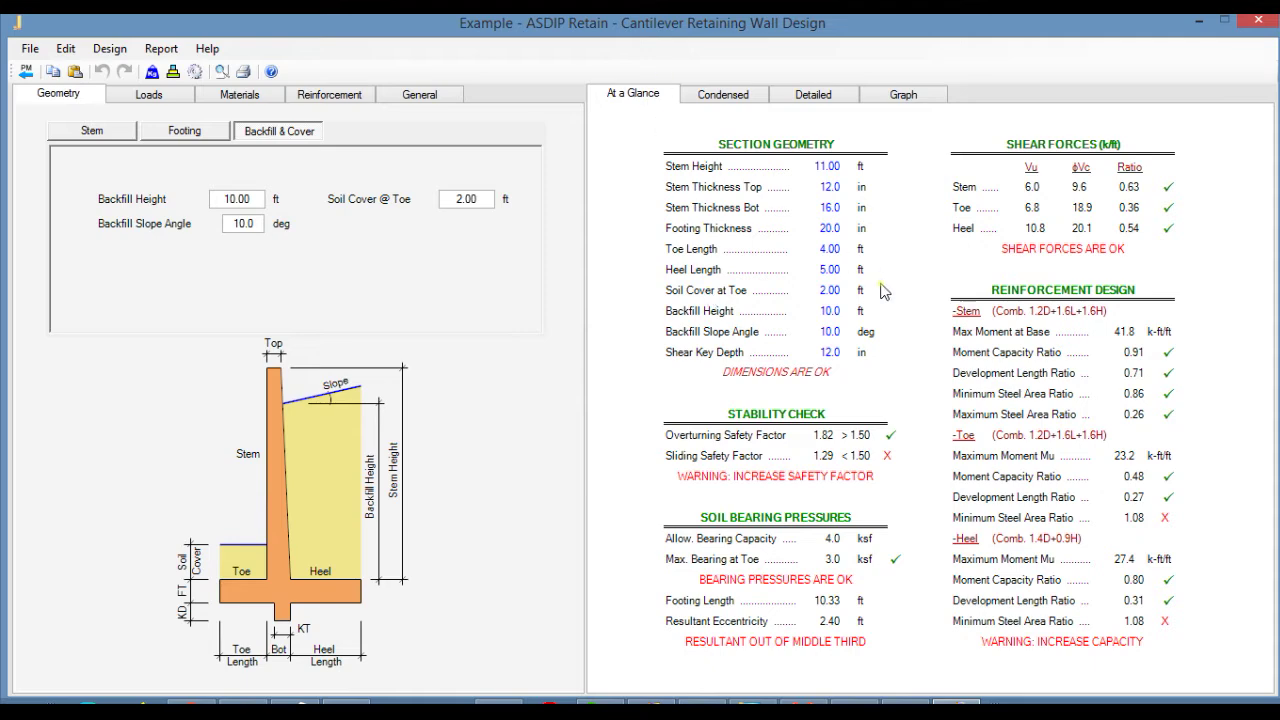
Examine the condensed results and read through the detailed step-by-step calculations of the wall design
left_click(721, 100)
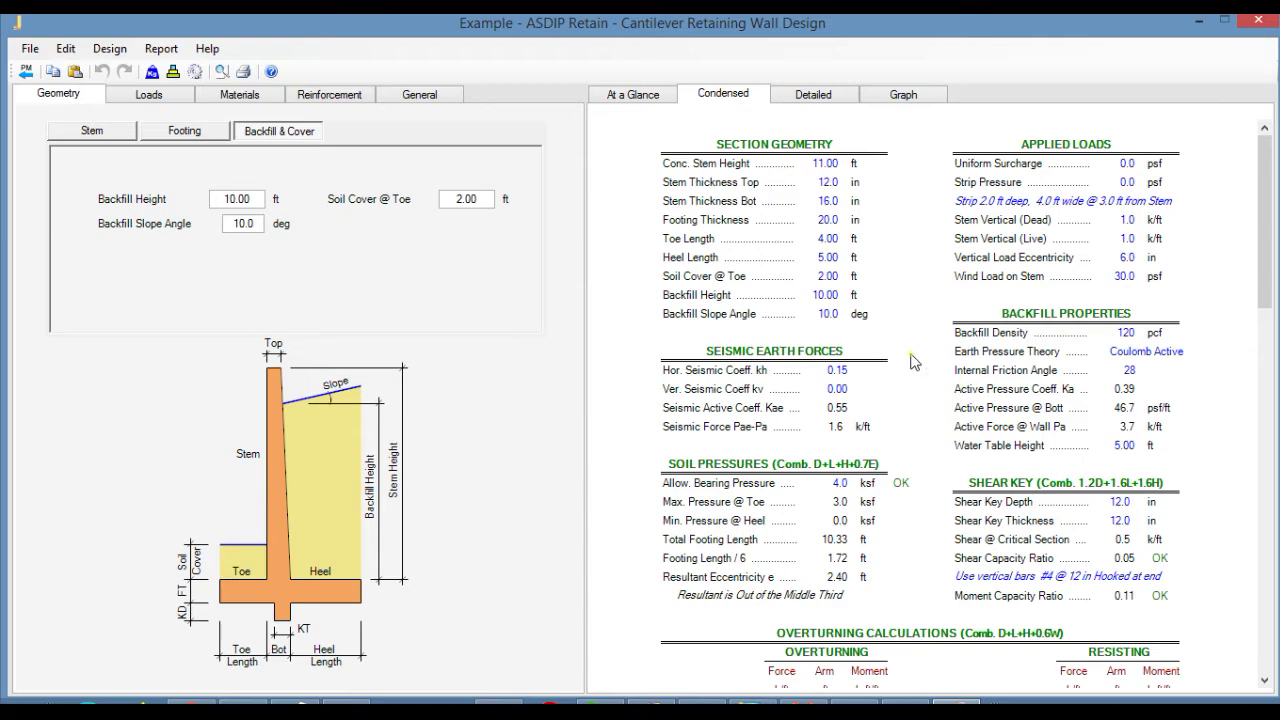
scroll(982, 378, "down", 2)
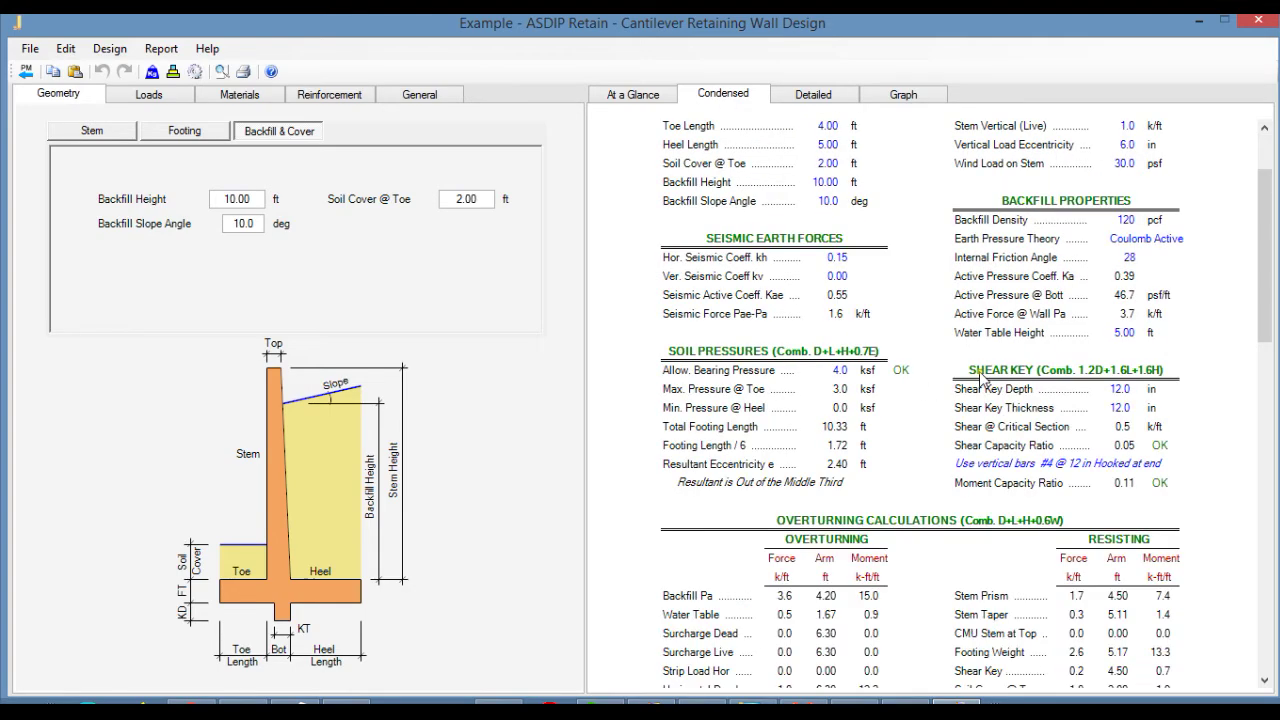
scroll(975, 370, "down", 8)
left_click(810, 93)
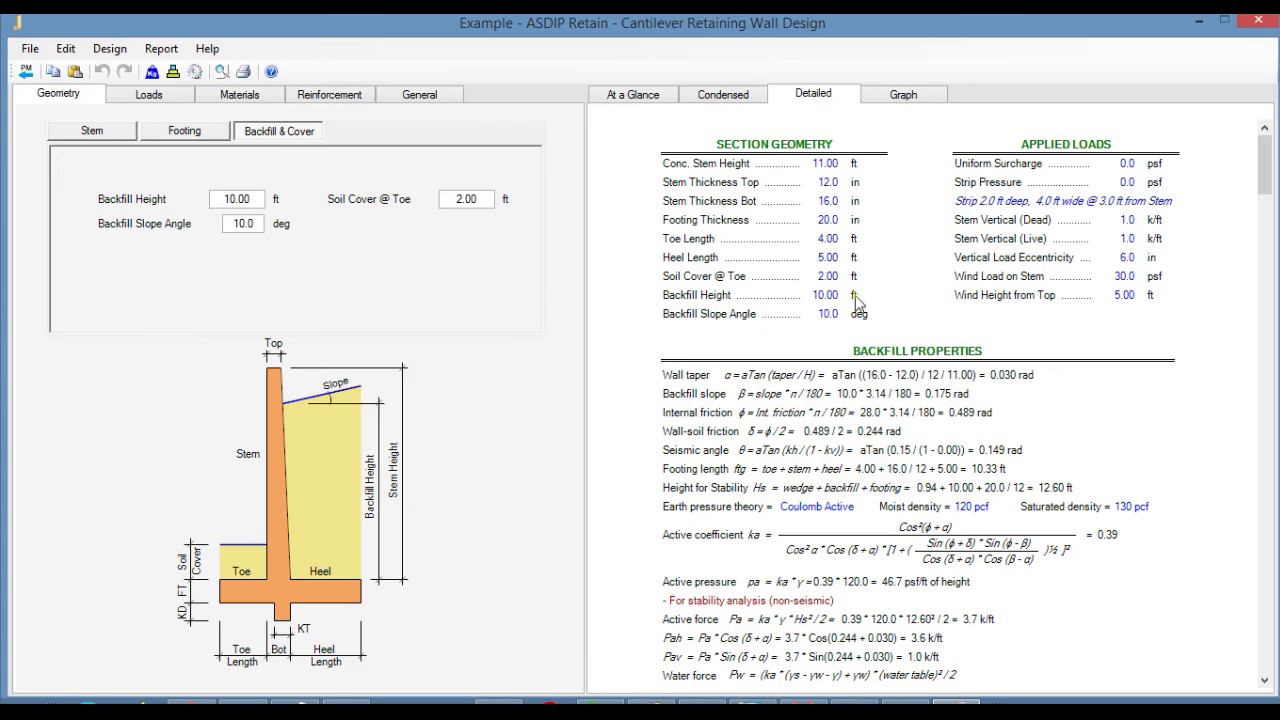
scroll(938, 515, "down", 4)
scroll(938, 515, "down", 20)
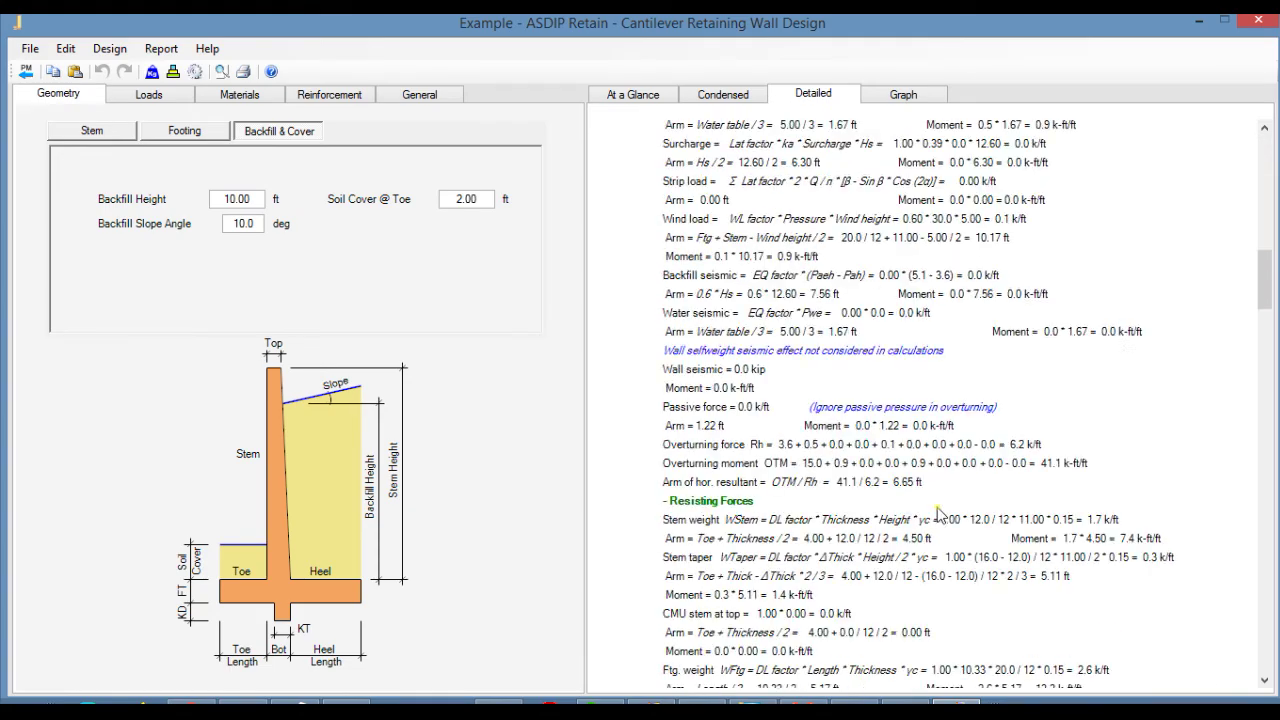
scroll(938, 515, "down", 20)
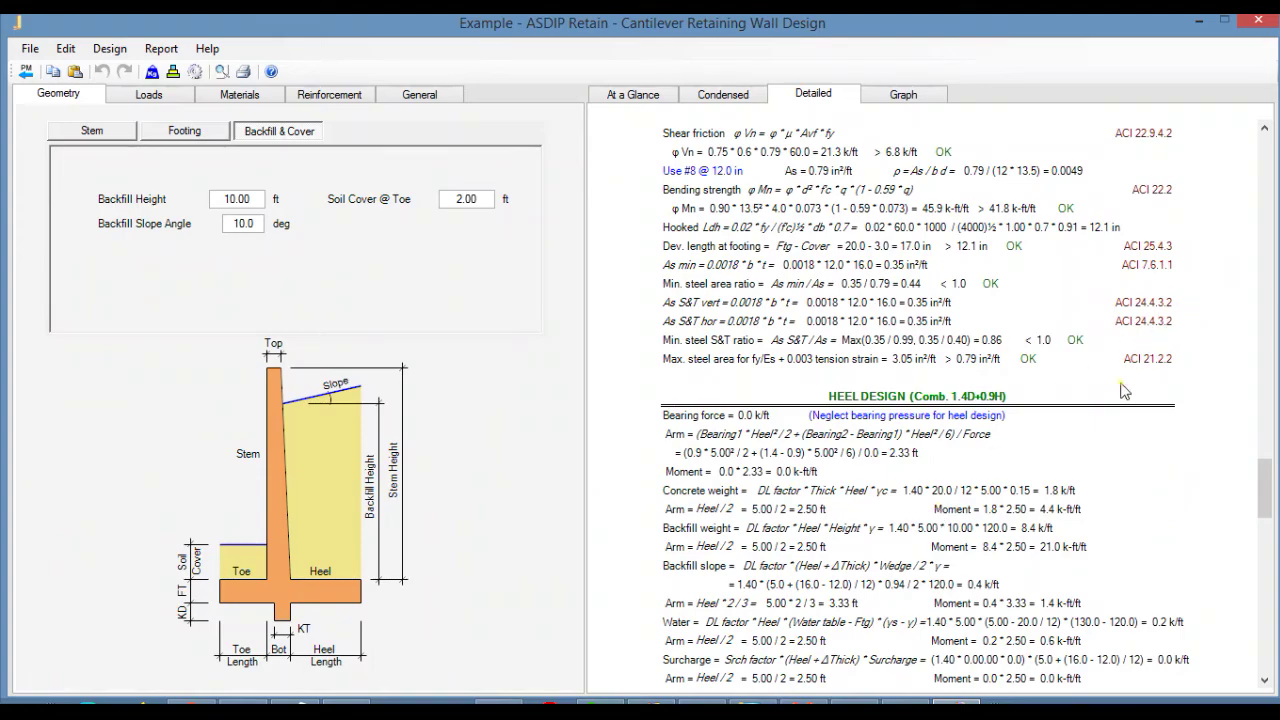
scroll(1088, 533, "down", 5)
Examine the overturning, sliding, bearing, stem, footing and construction graphs and the load combinations available for overturning
left_click(903, 94)
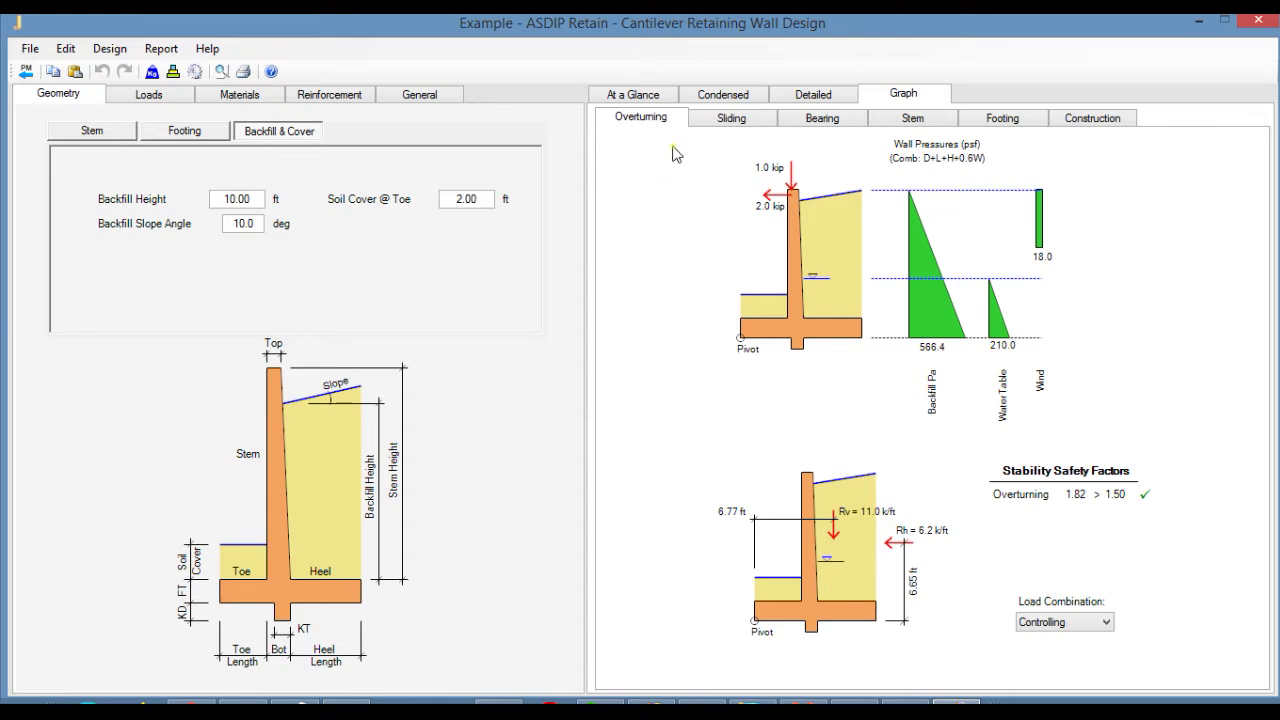
left_click(745, 122)
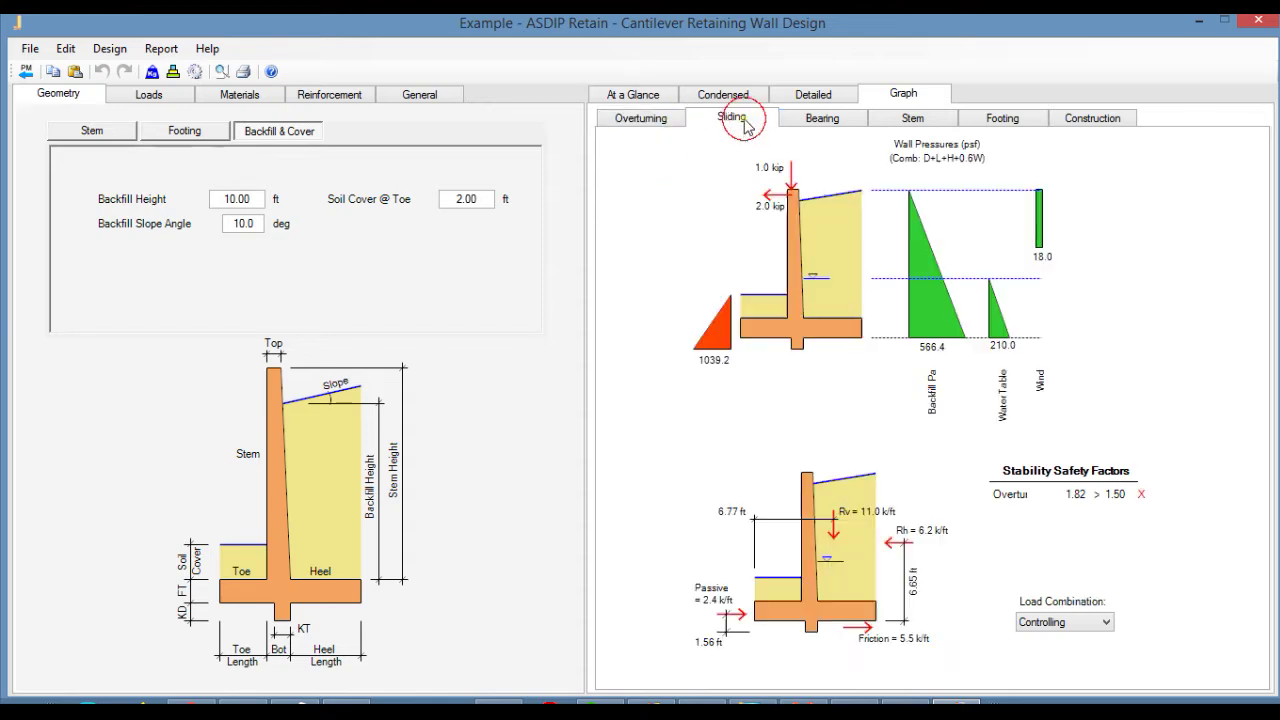
left_click(820, 119)
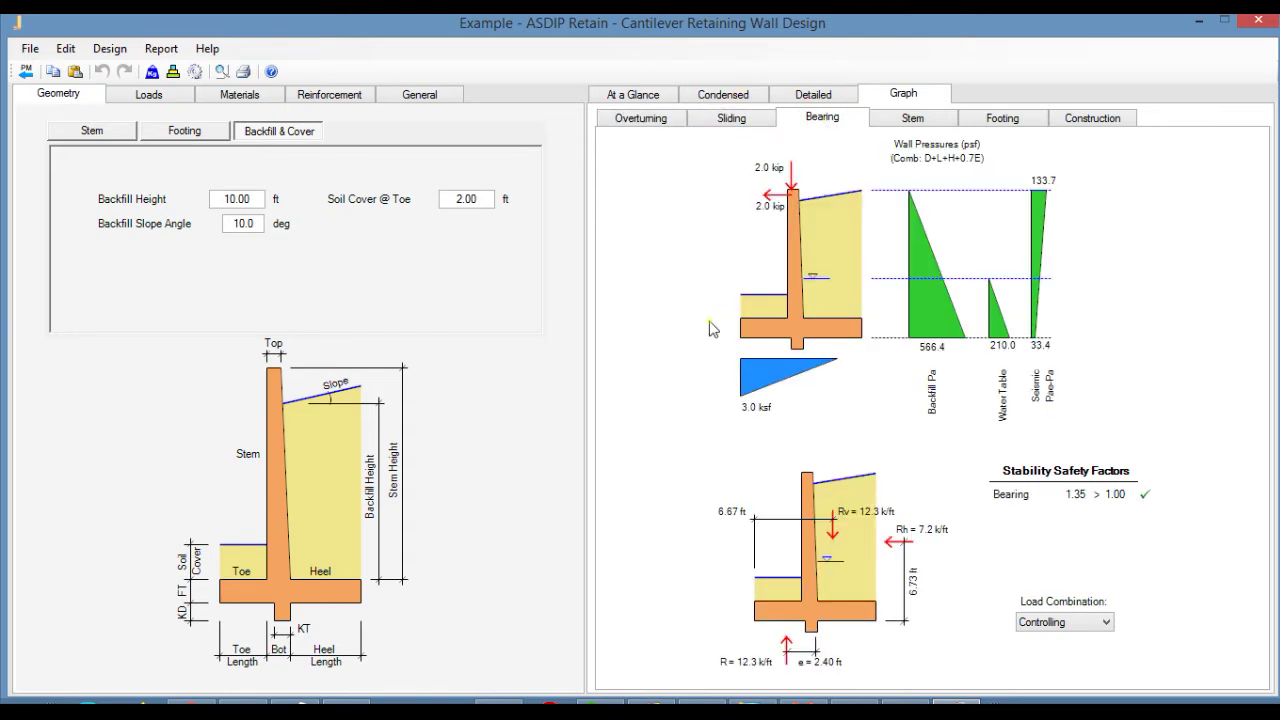
left_click(922, 120)
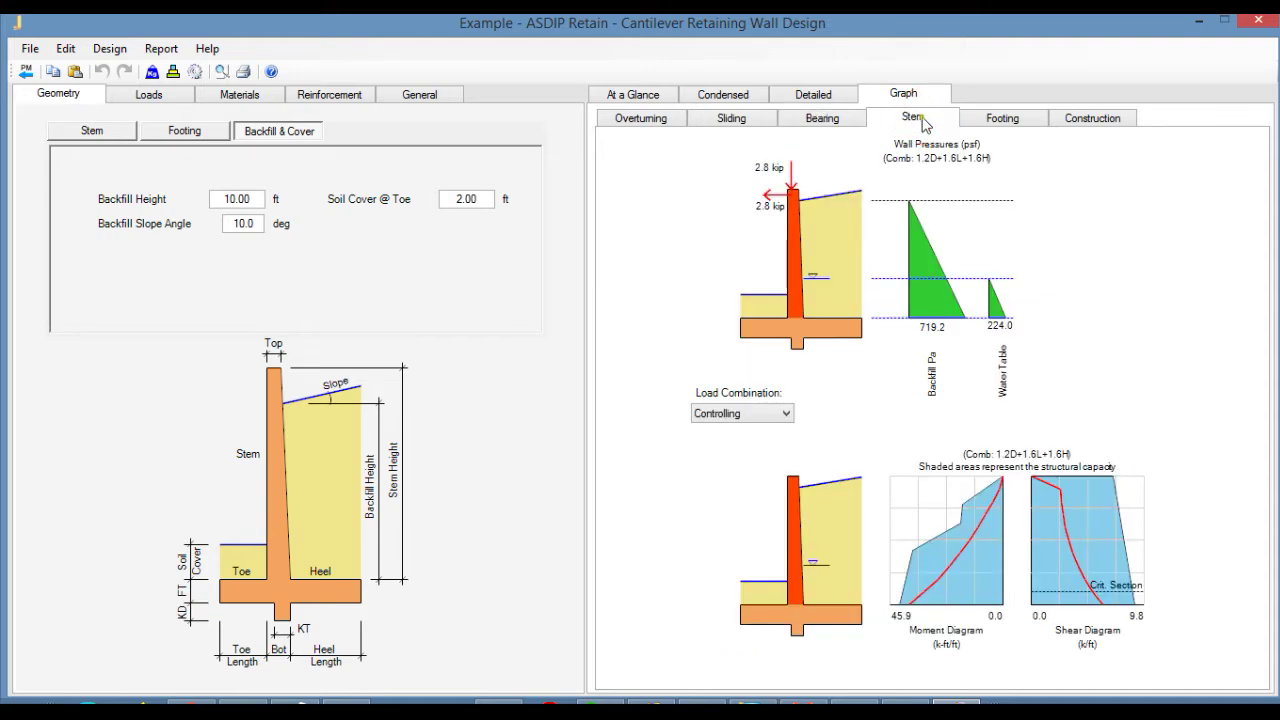
left_click(1015, 120)
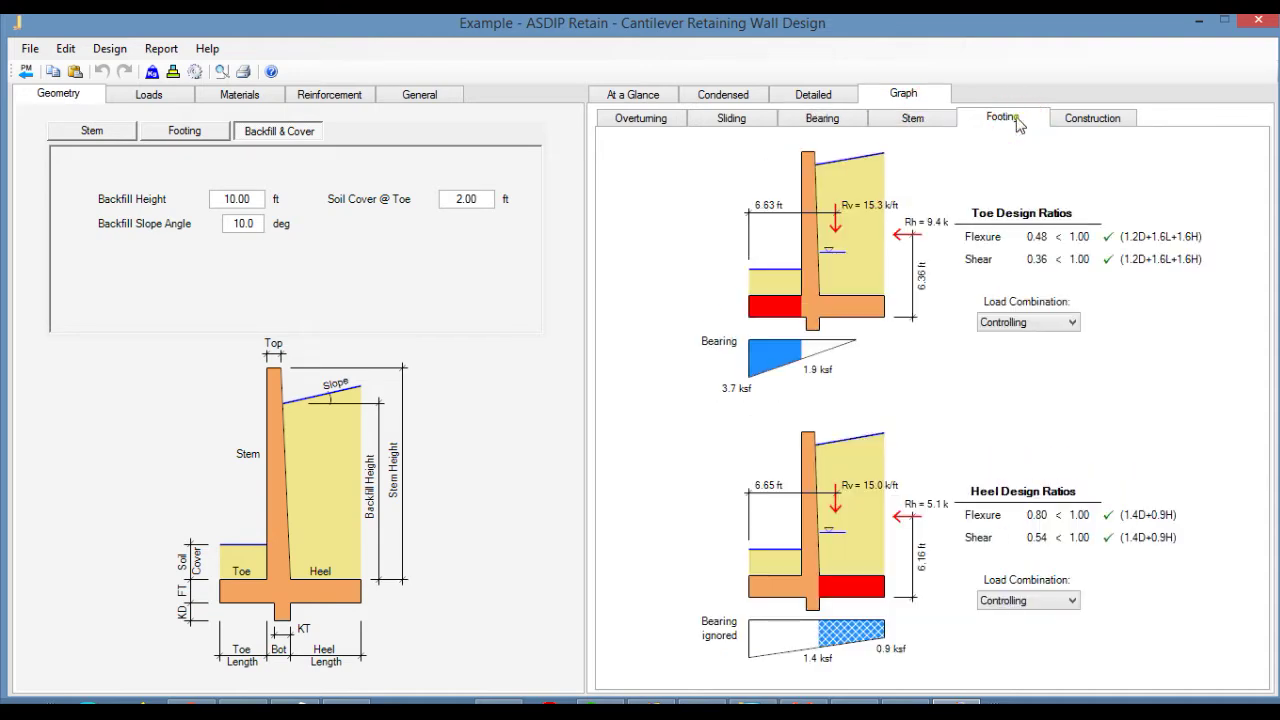
left_click(1092, 121)
key("ctrl+Tab")
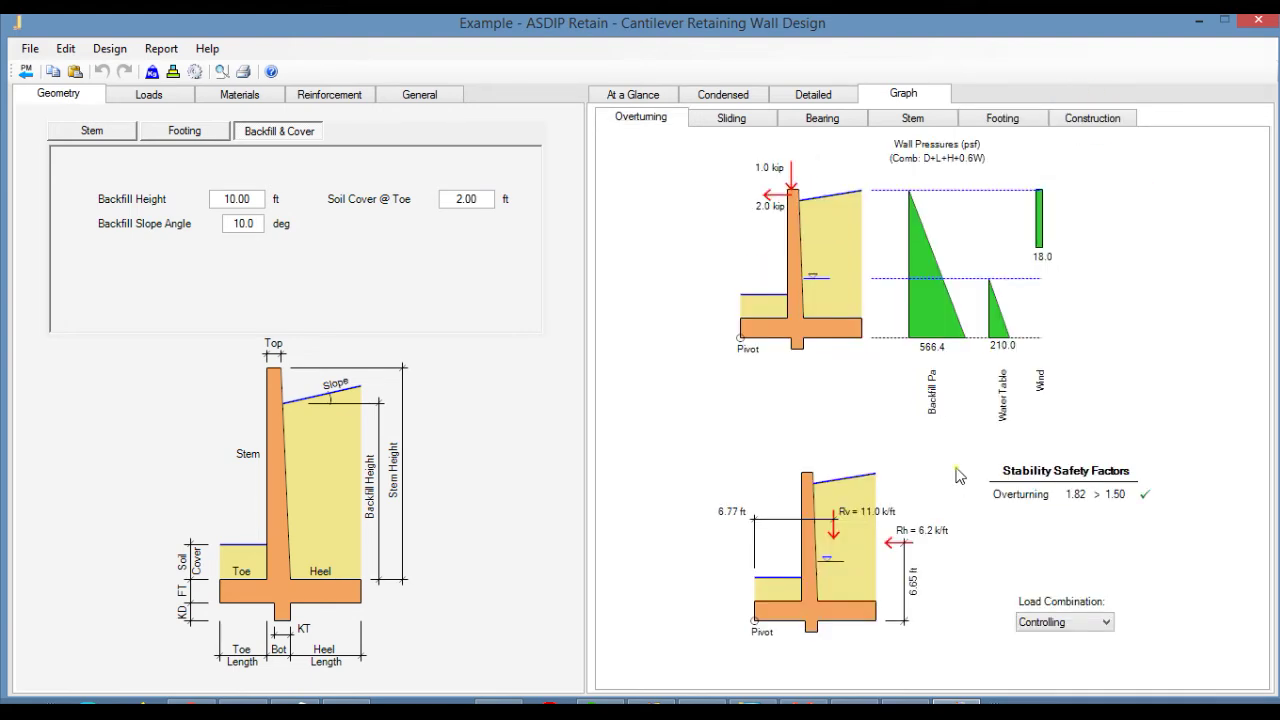
left_click(1106, 623)
left_click(1107, 632)
Set the design code for the load combinations to AASHTO LRFD
left_click(173, 72)
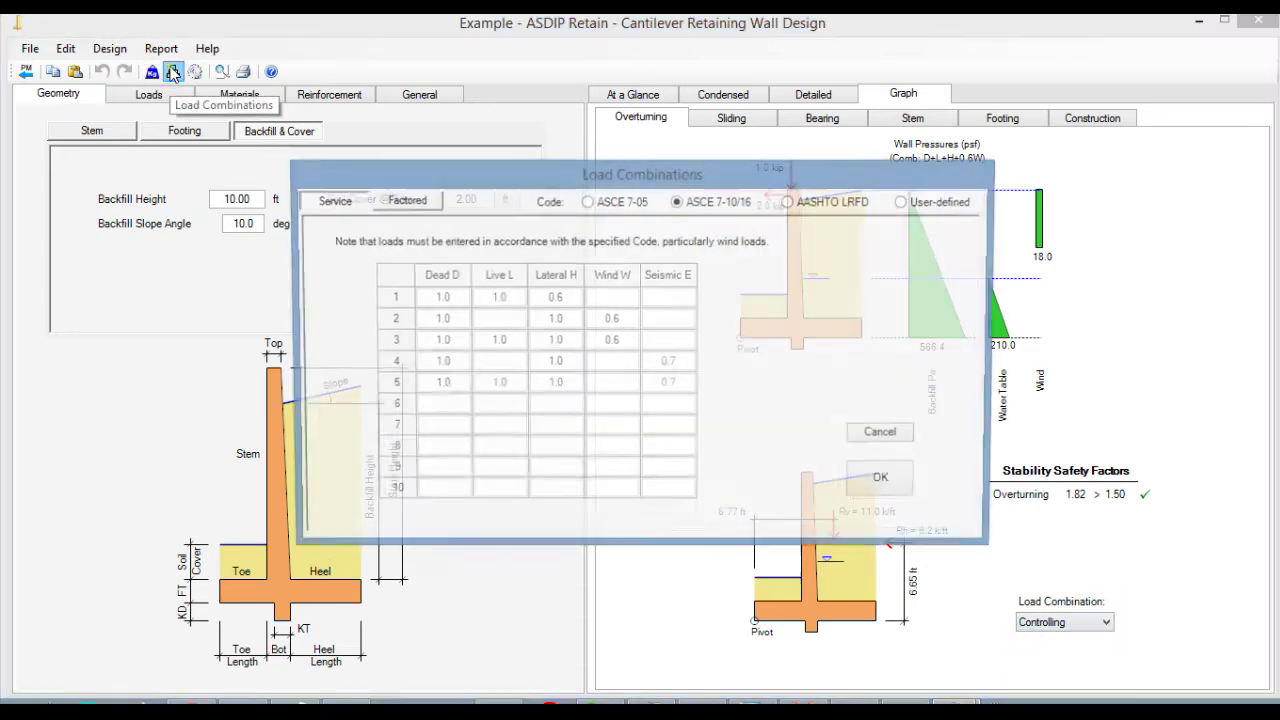
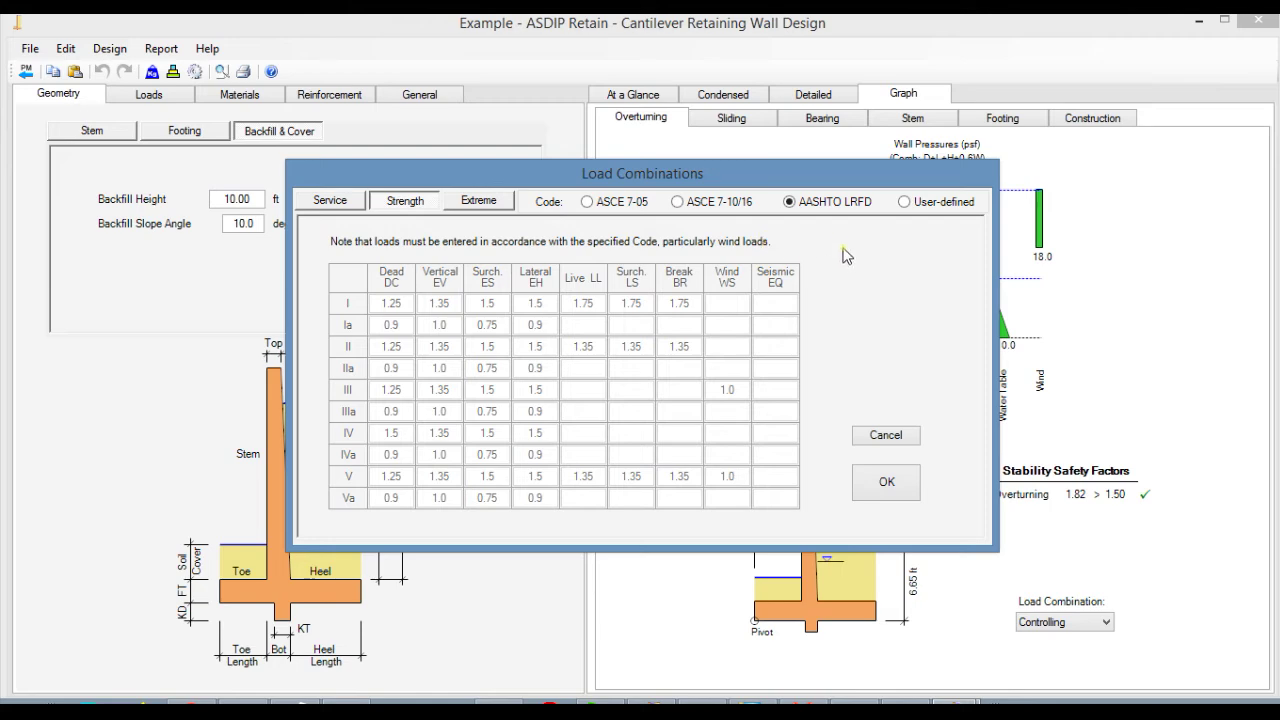
left_click(886, 481)
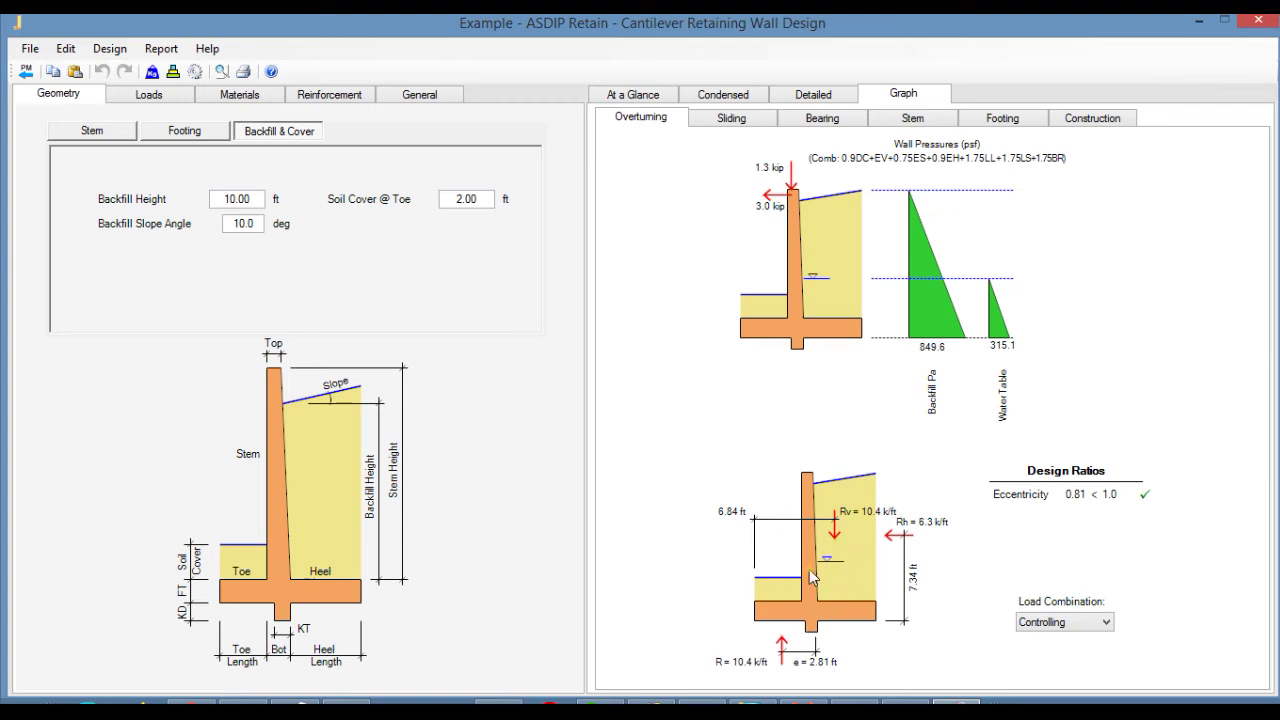
Examine the AASHTO LRFD load combinations and the controlling overturning, sliding and bearing graphs of the cantilever wall
left_click(1106, 622)
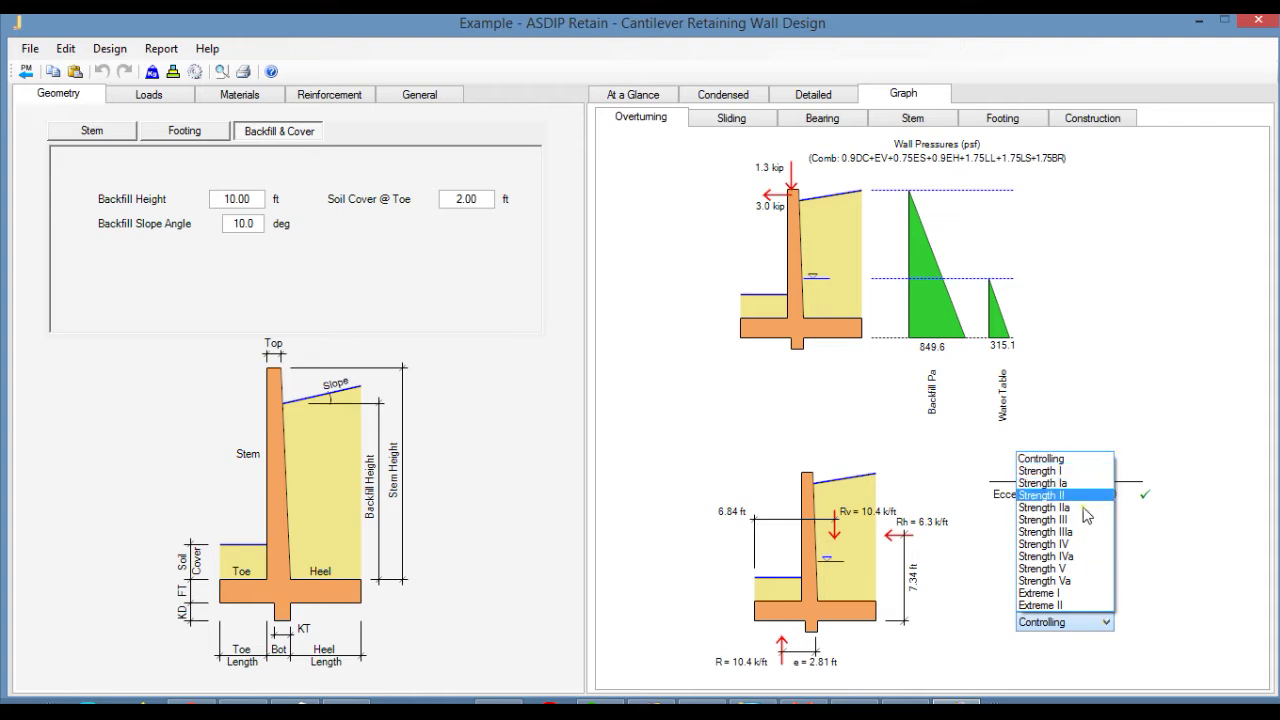
left_click(831, 421)
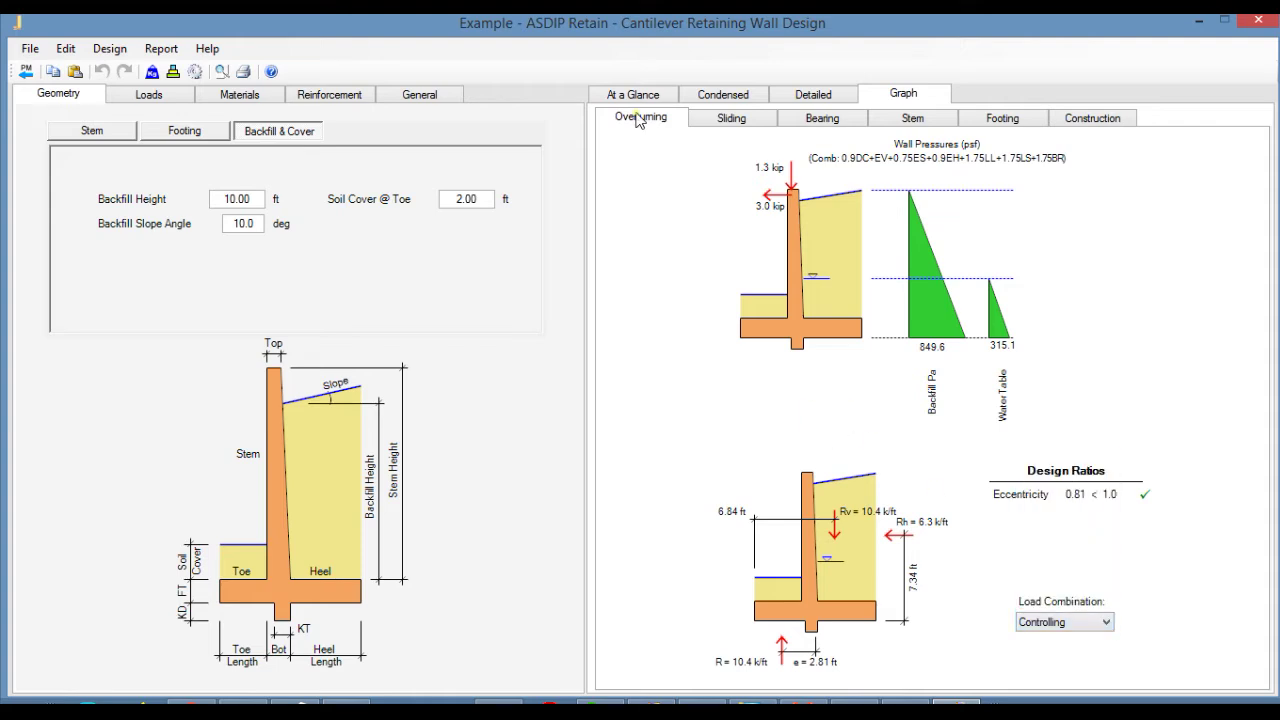
left_click(733, 120)
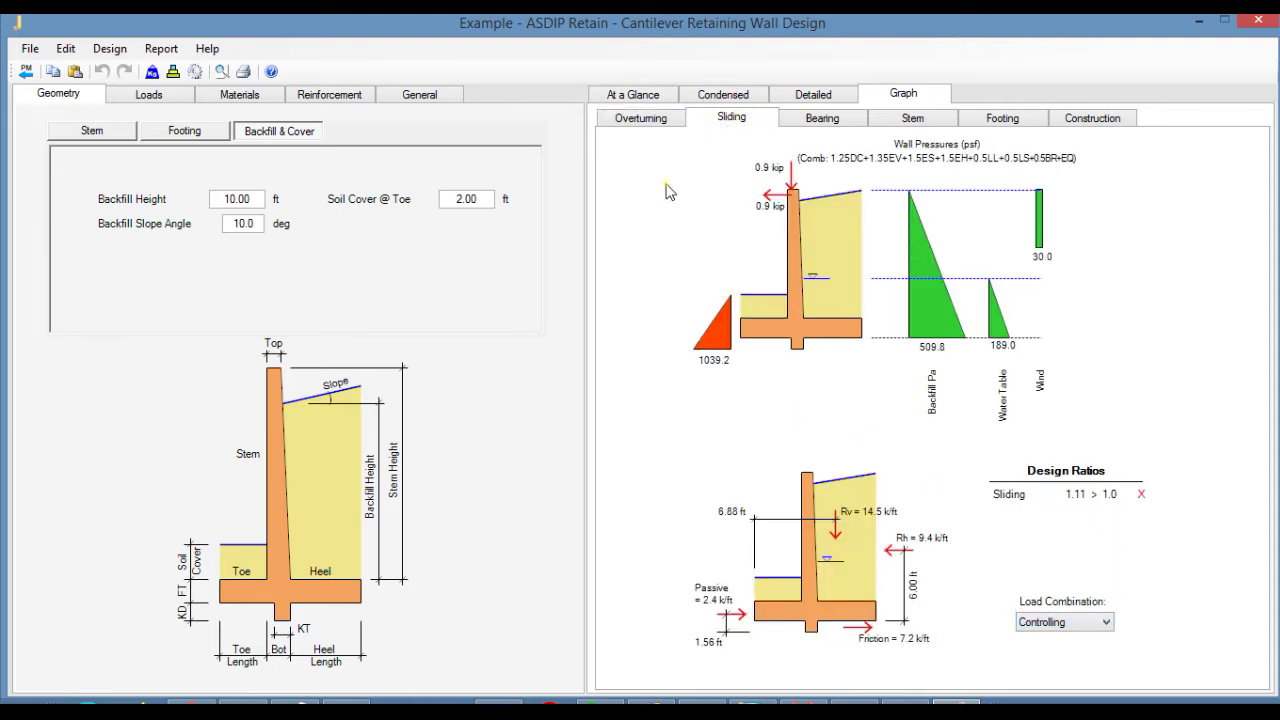
left_click(823, 120)
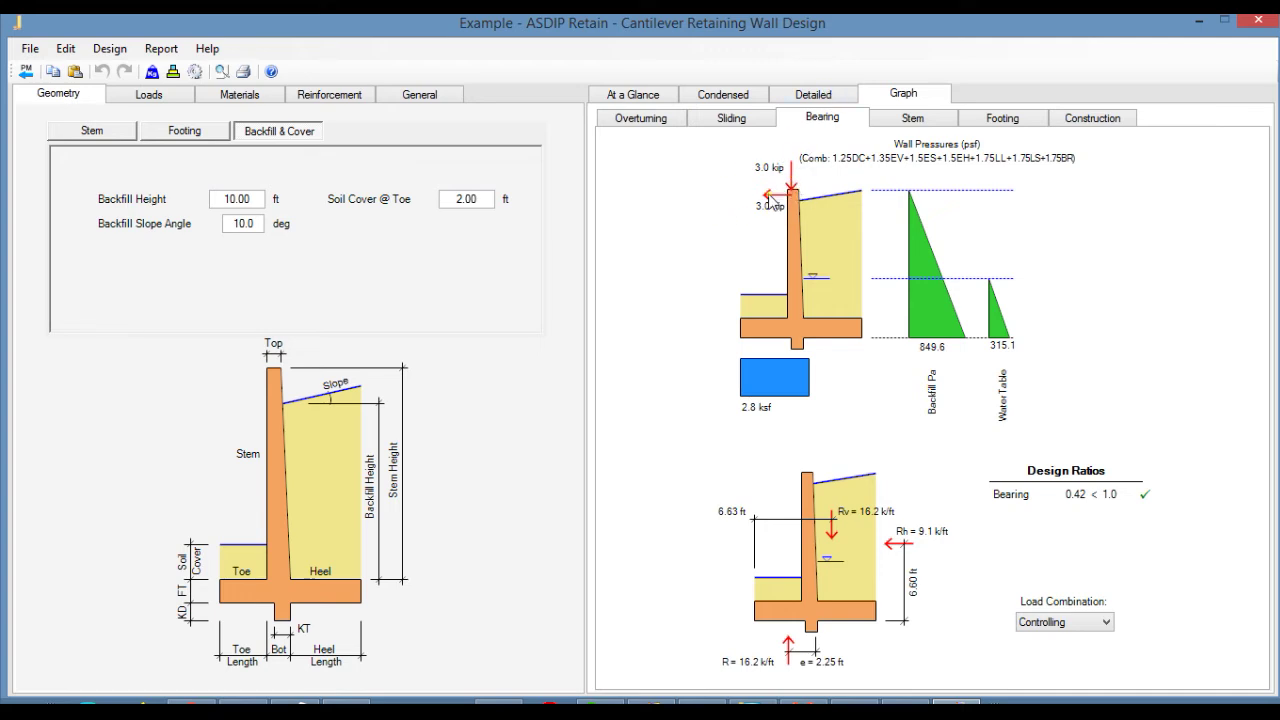
left_click(641, 120)
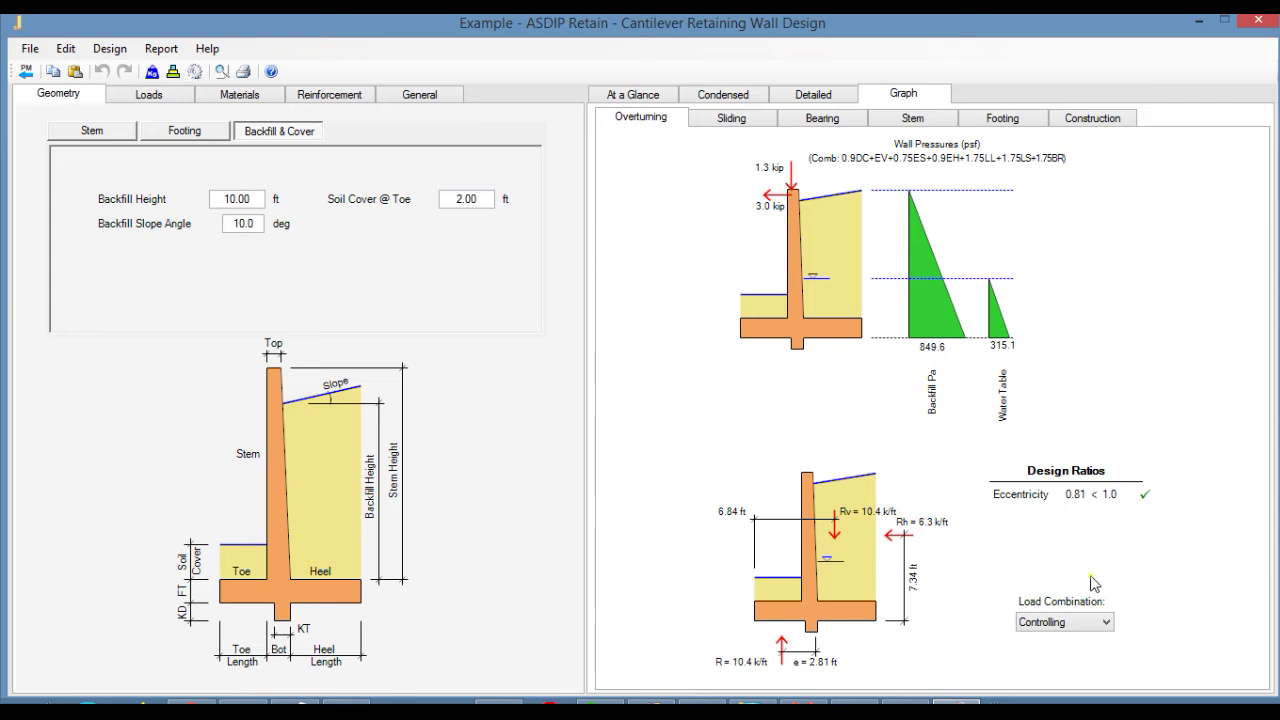
left_click(1107, 623)
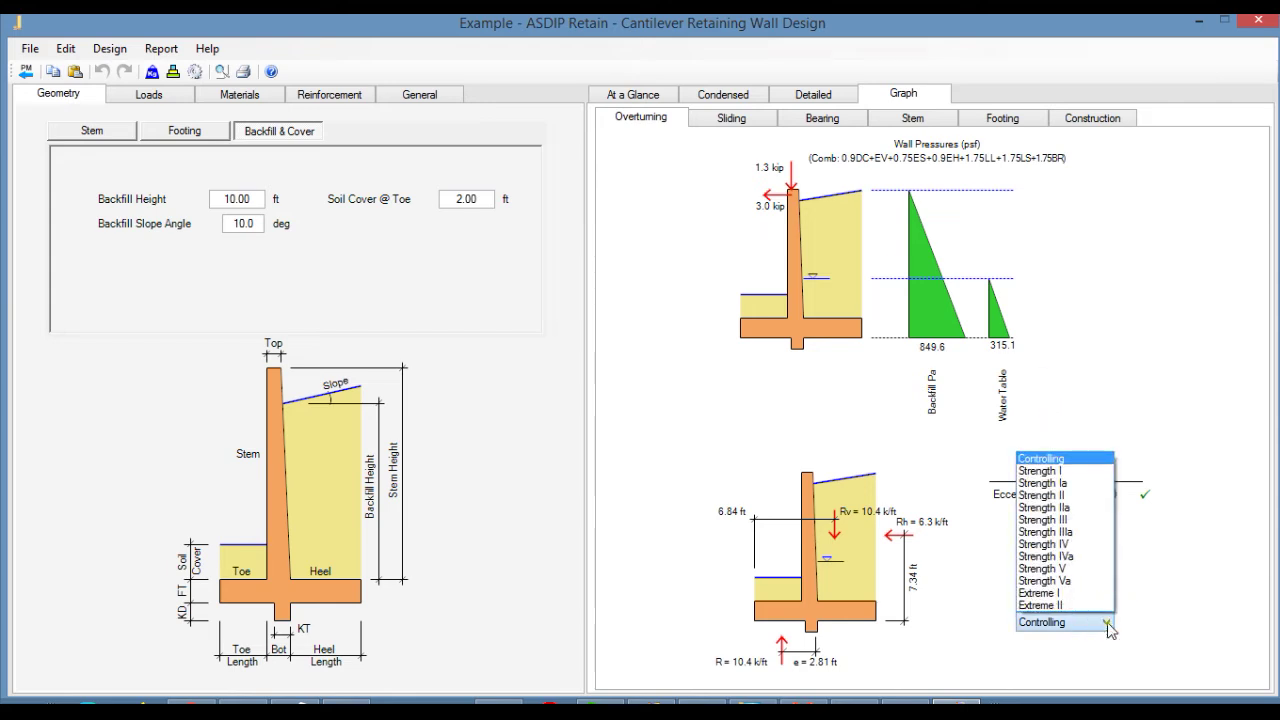
left_click(1057, 460)
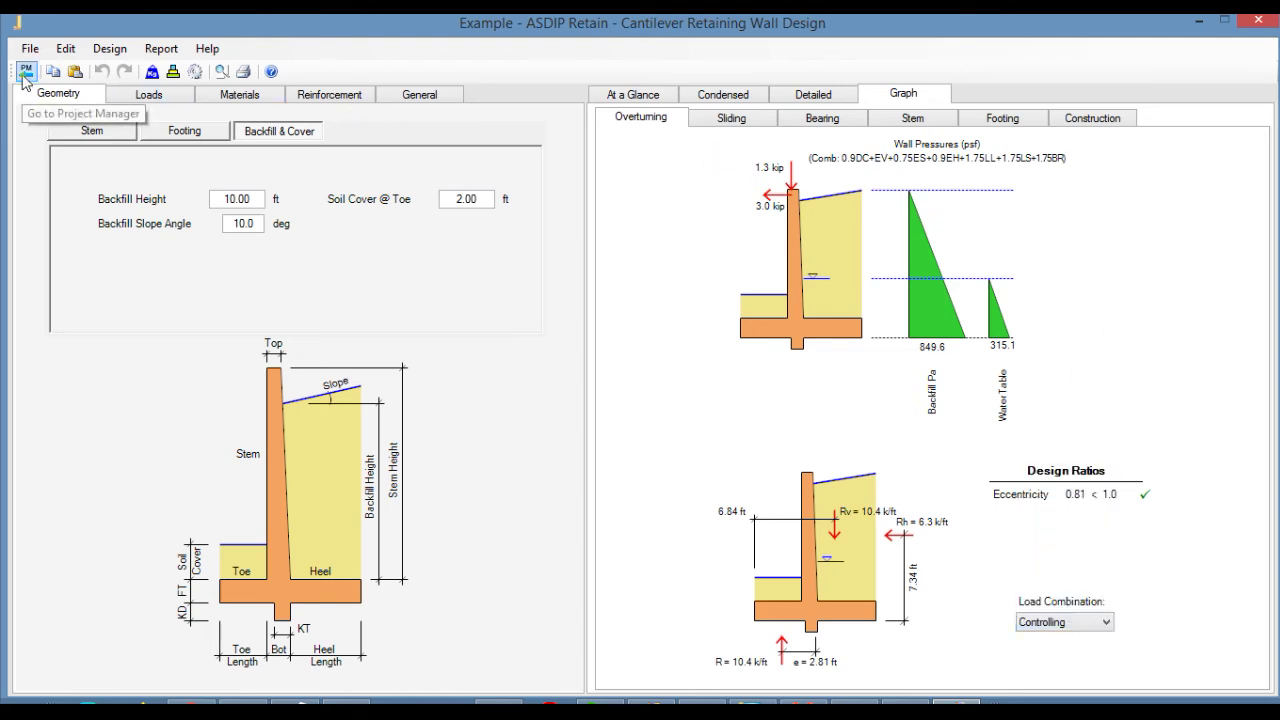
Return to the project manager, add a sheet pile retaining wall calculation named Example, and open it
left_click(25, 71)
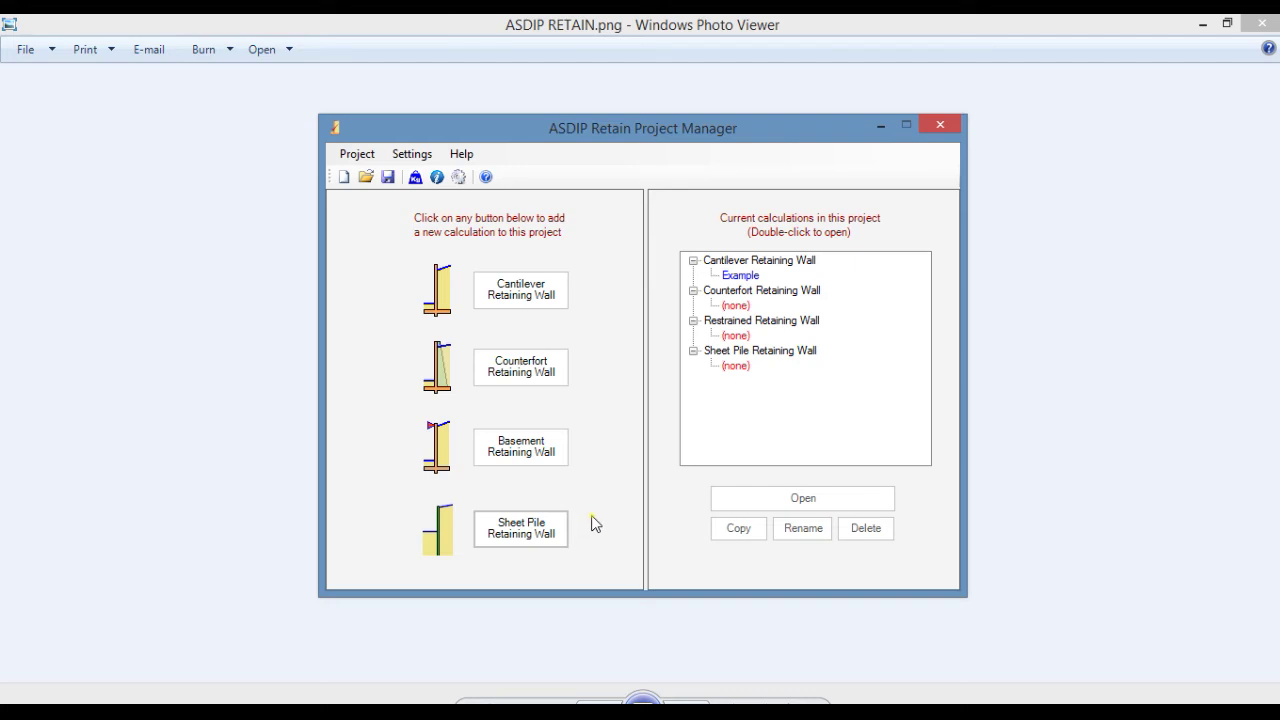
left_click(531, 534)
type("E")
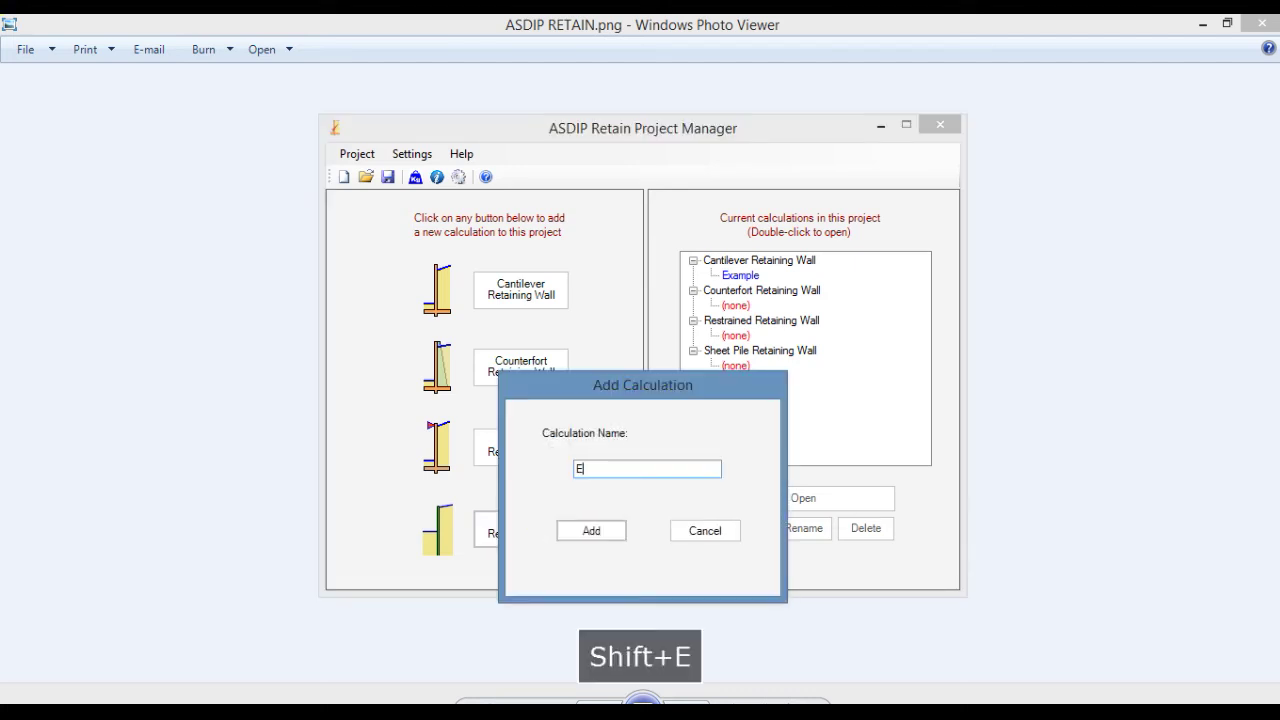
type("xample")
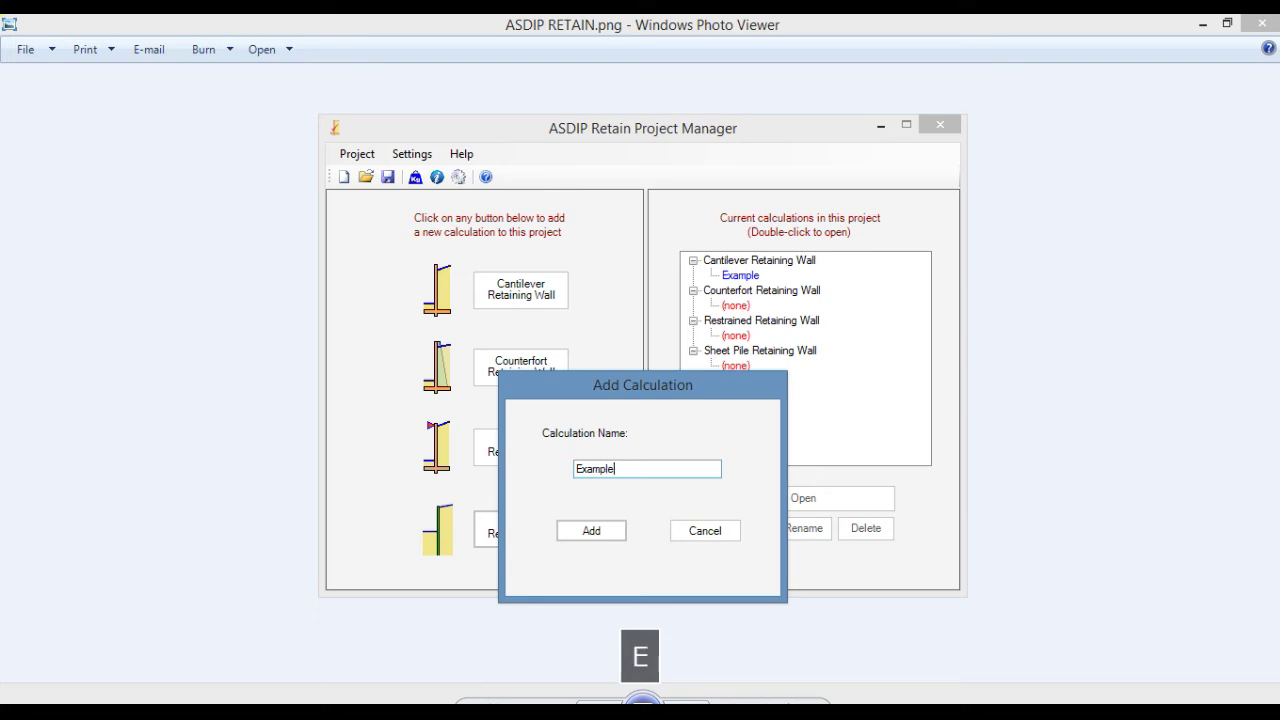
key("Return")
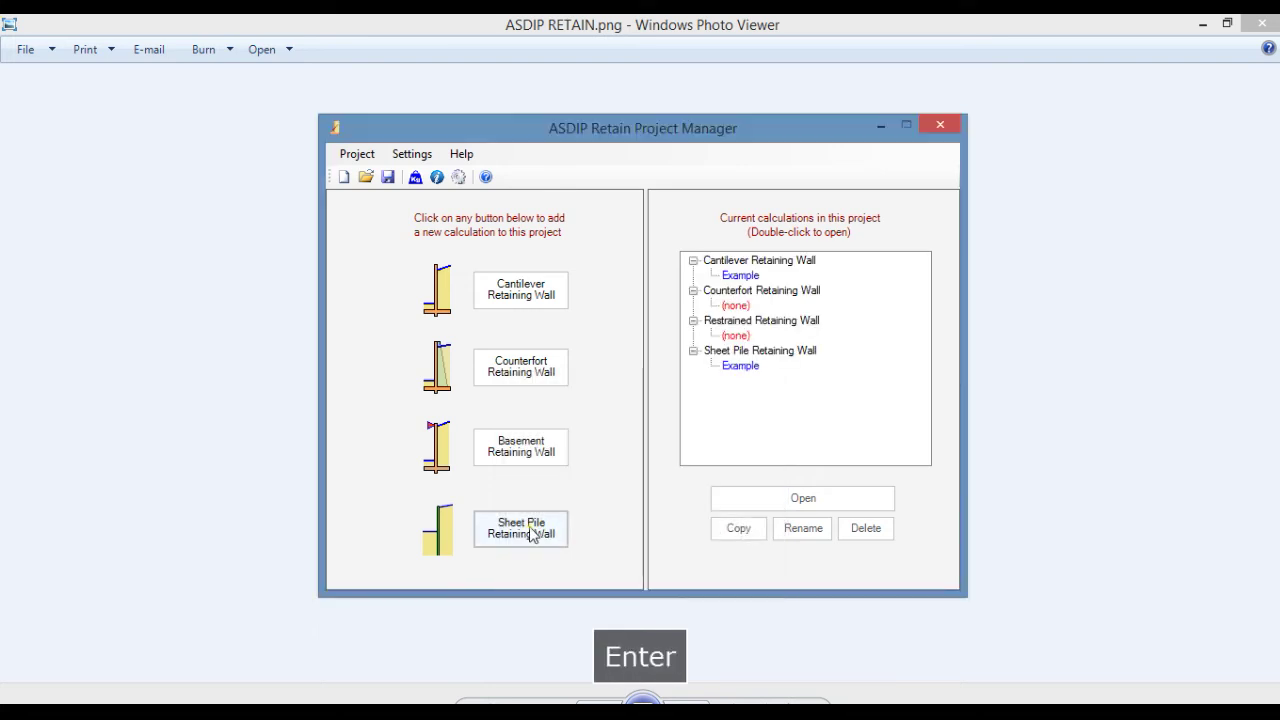
double_click(740, 367)
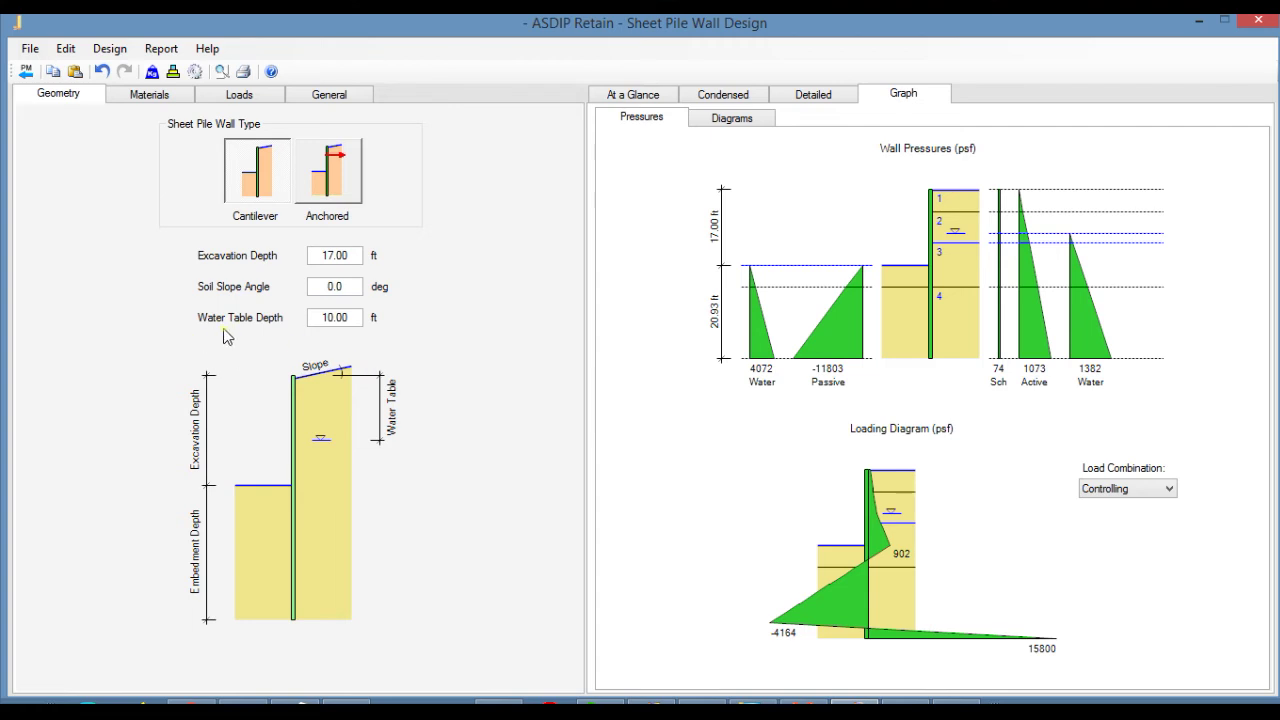
Review the sheet pile wall's soil layer properties and the sheet pile's strength and modulus of elasticity
left_click(155, 96)
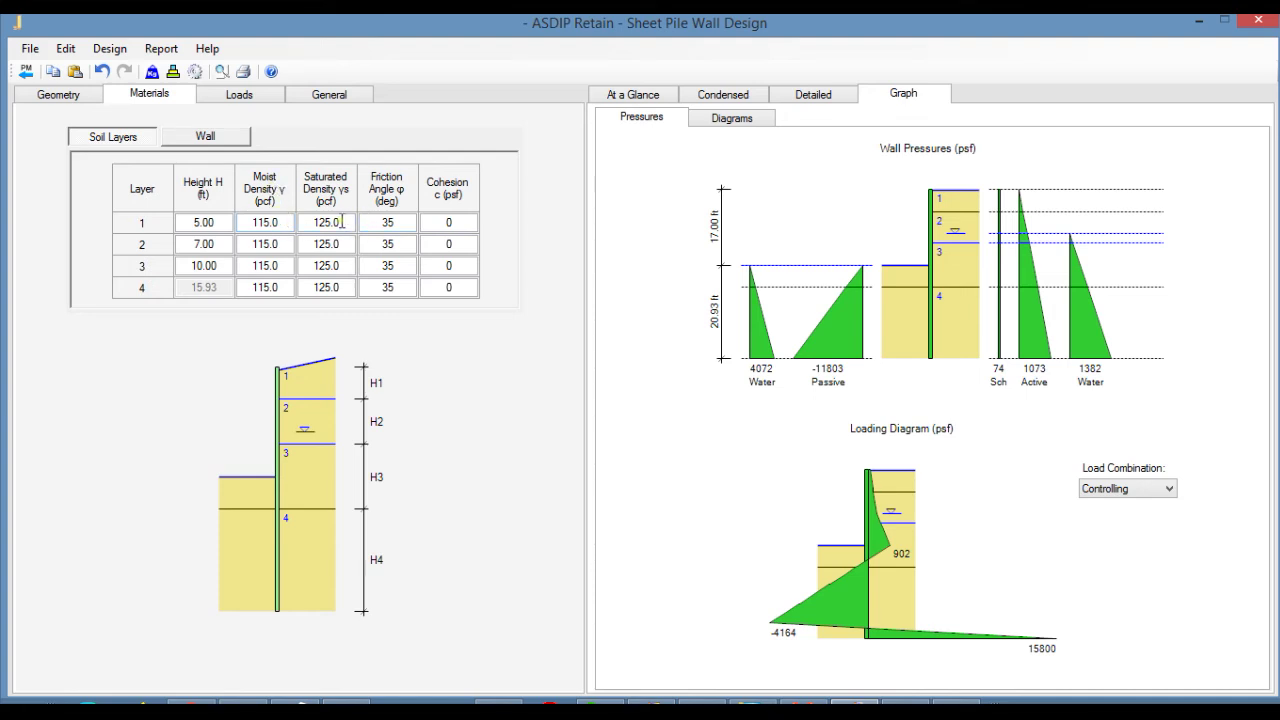
left_click(407, 221)
left_click(205, 138)
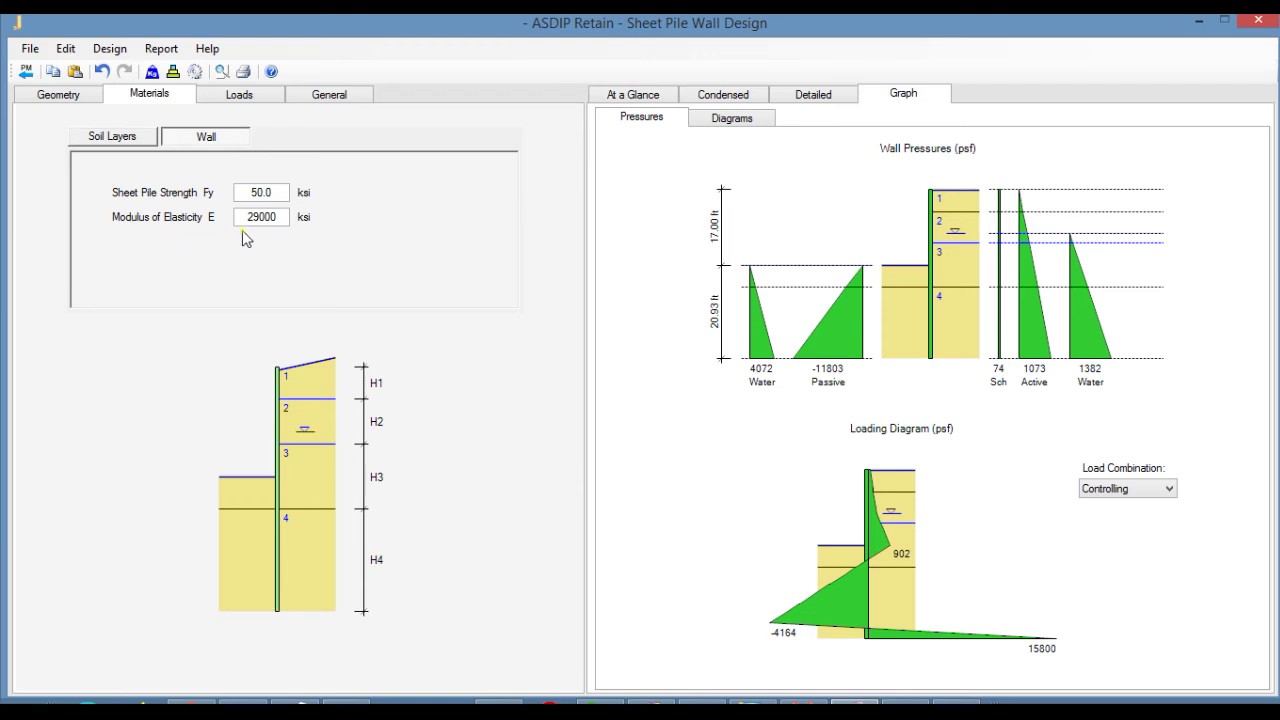
Review the sheet pile wall's loads: the available soil lateral pressure theories, the uniform surcharge and the seismic settings
left_click(240, 94)
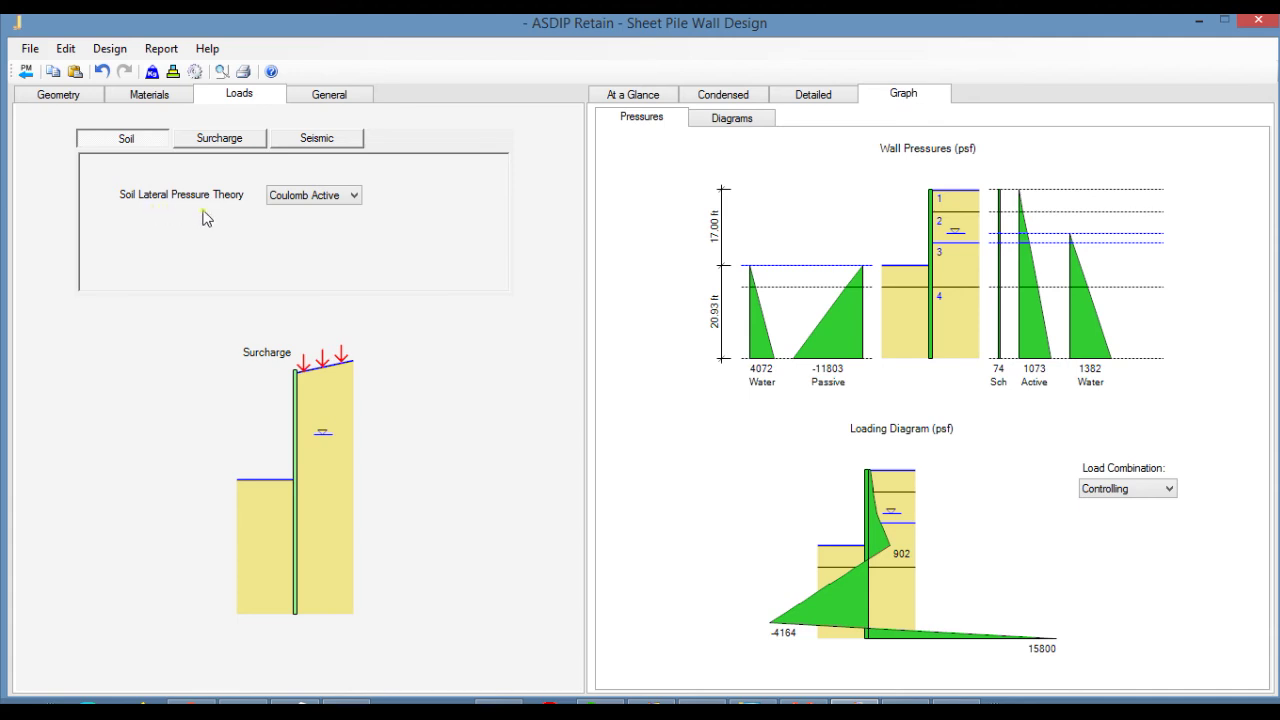
left_click(355, 198)
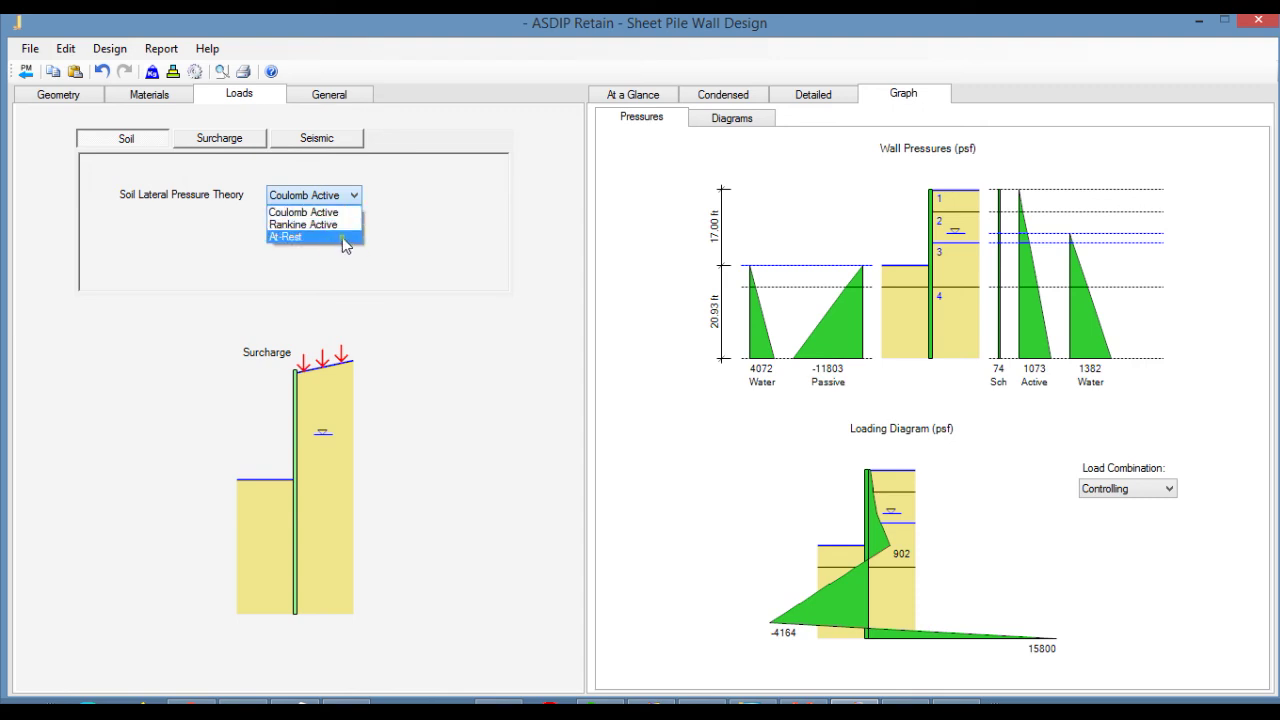
left_click(422, 206)
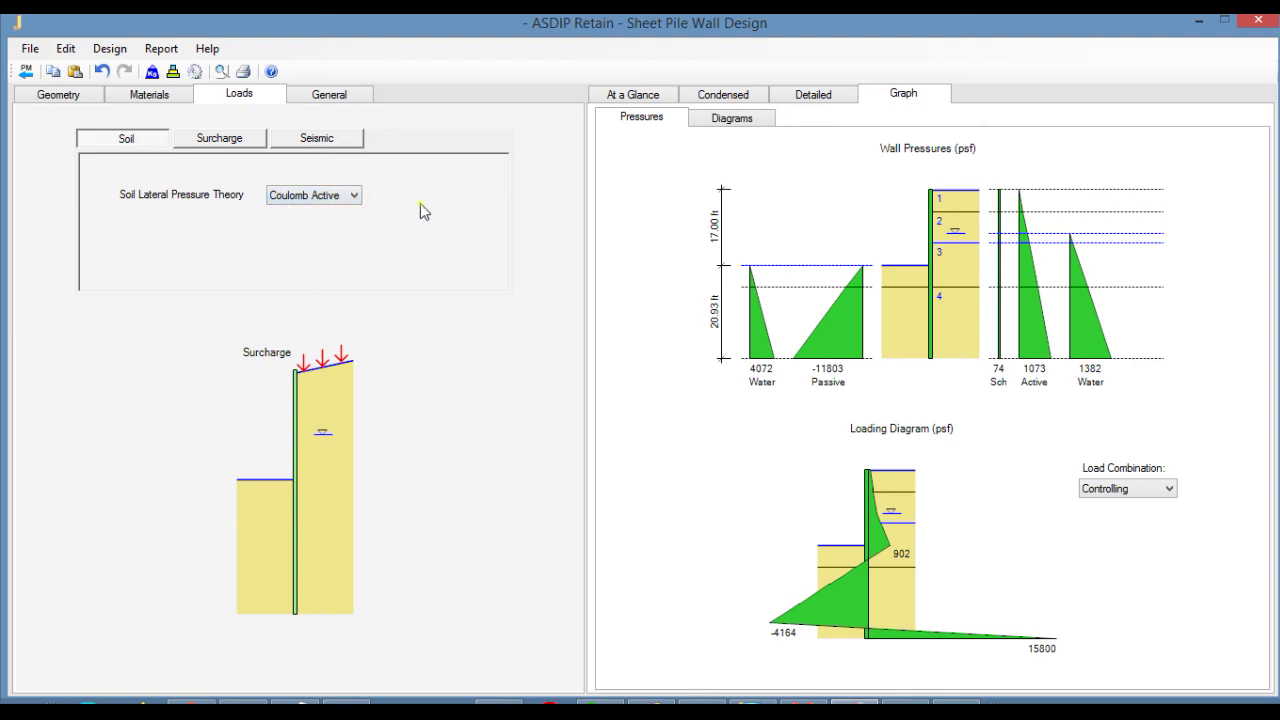
left_click(231, 138)
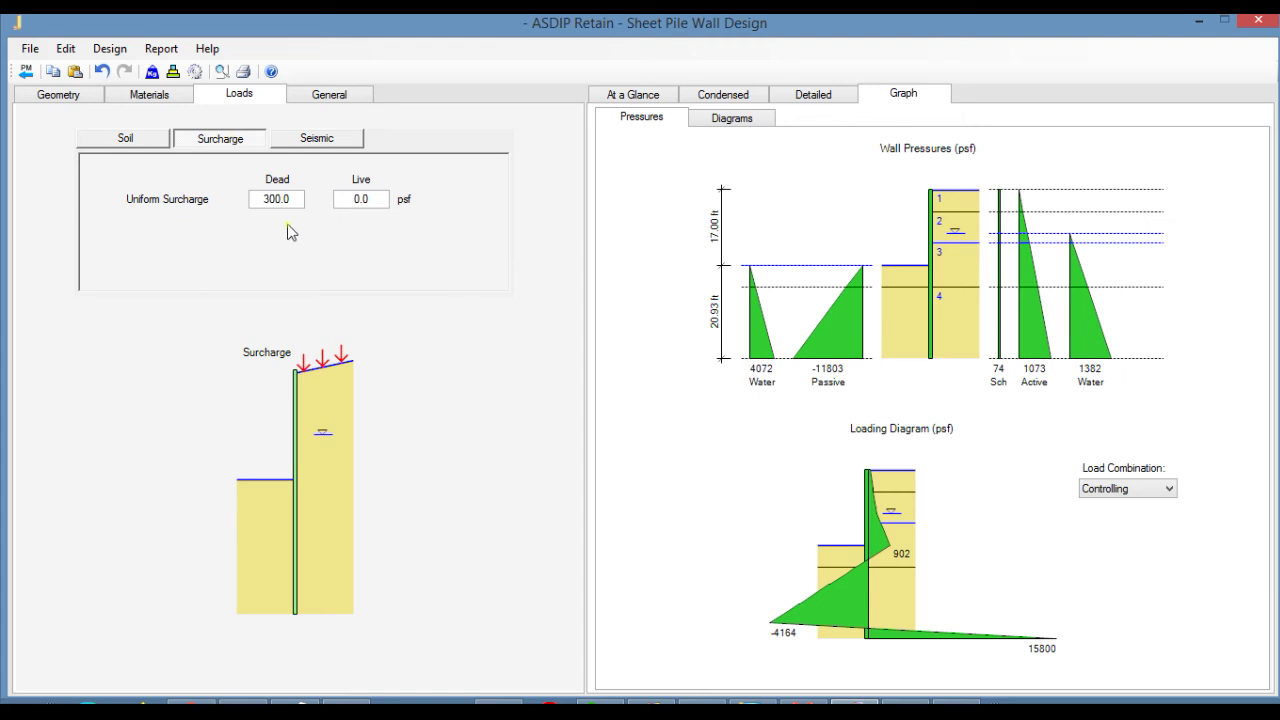
left_click(311, 141)
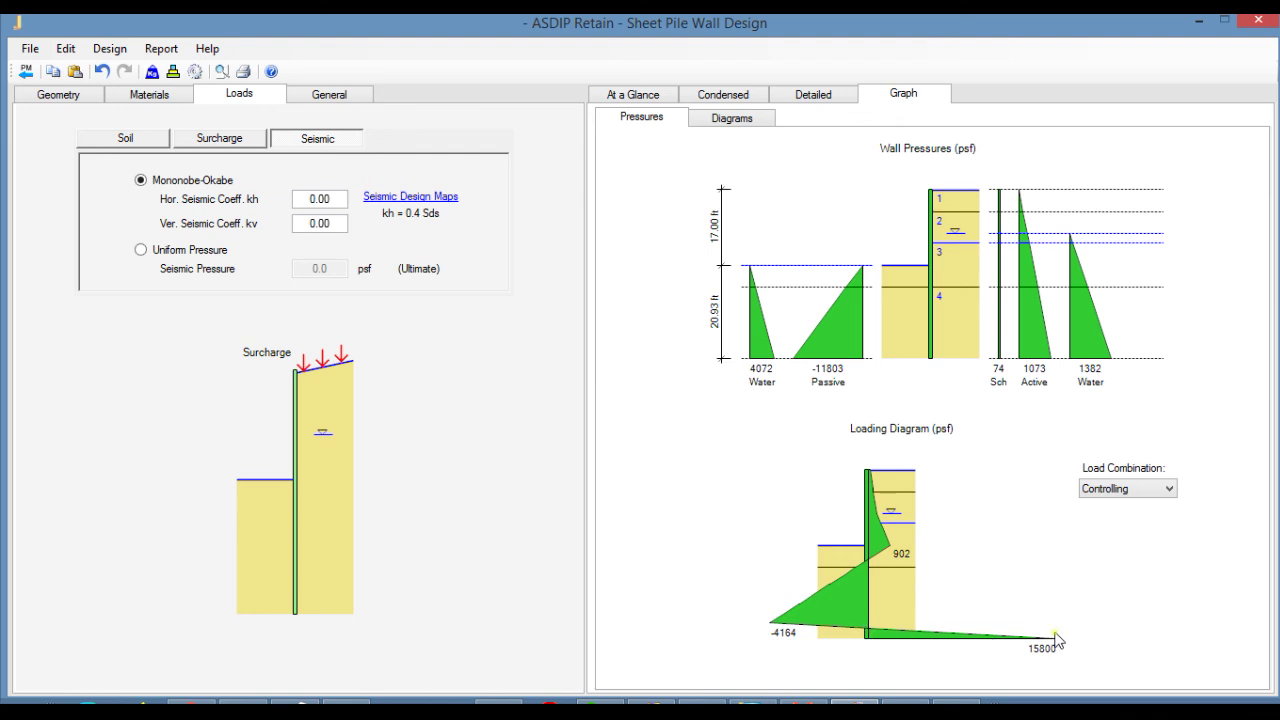
Examine the sheet pile wall's shear, moment and deflection diagrams and its pressure graphs
left_click(729, 119)
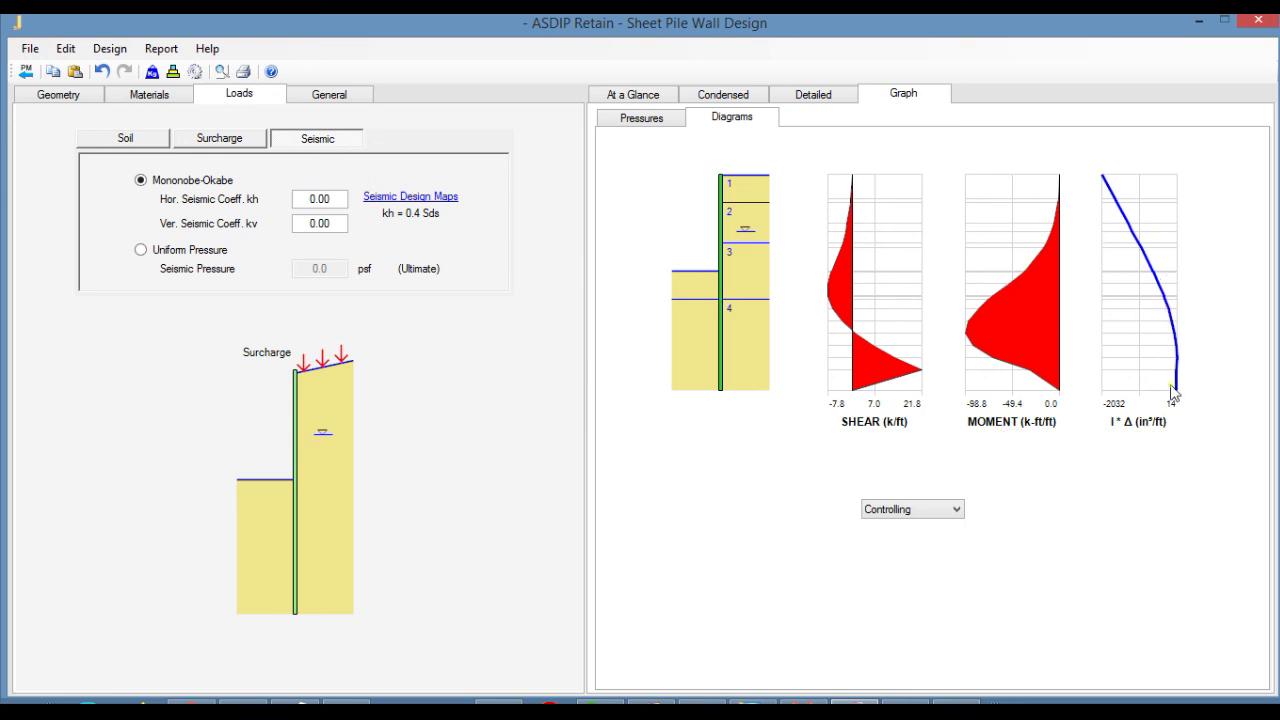
left_click(648, 120)
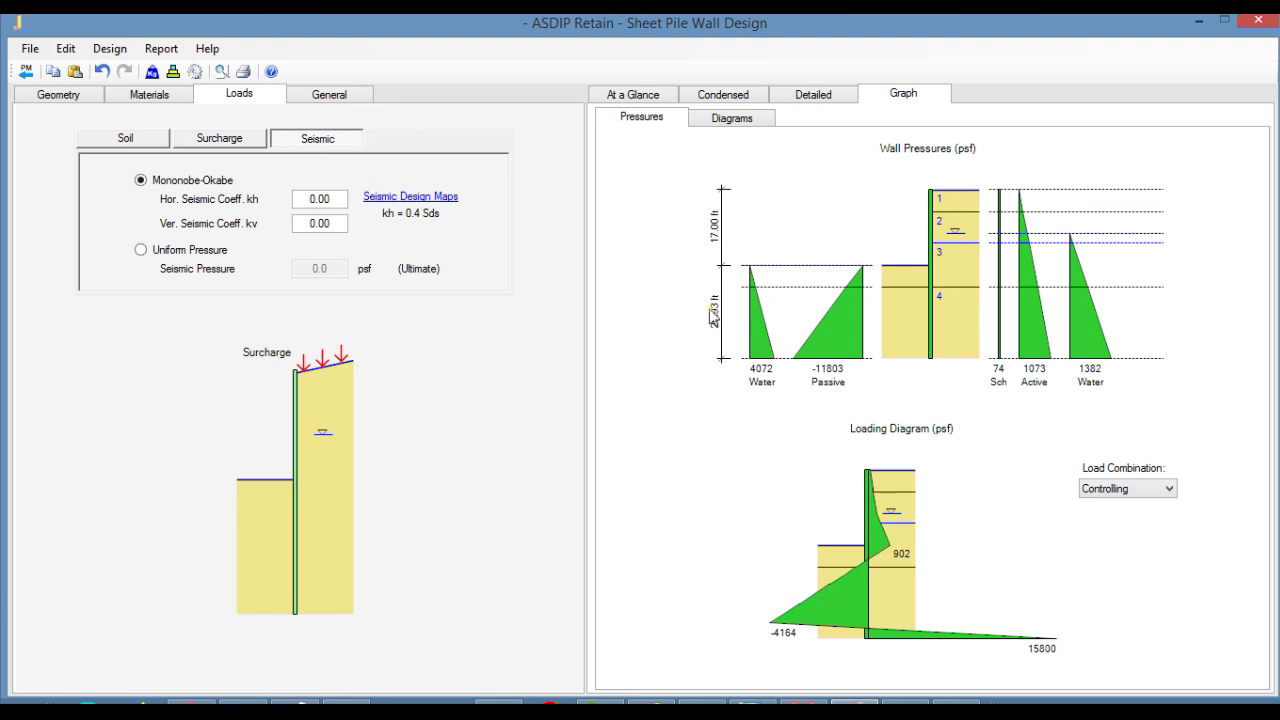